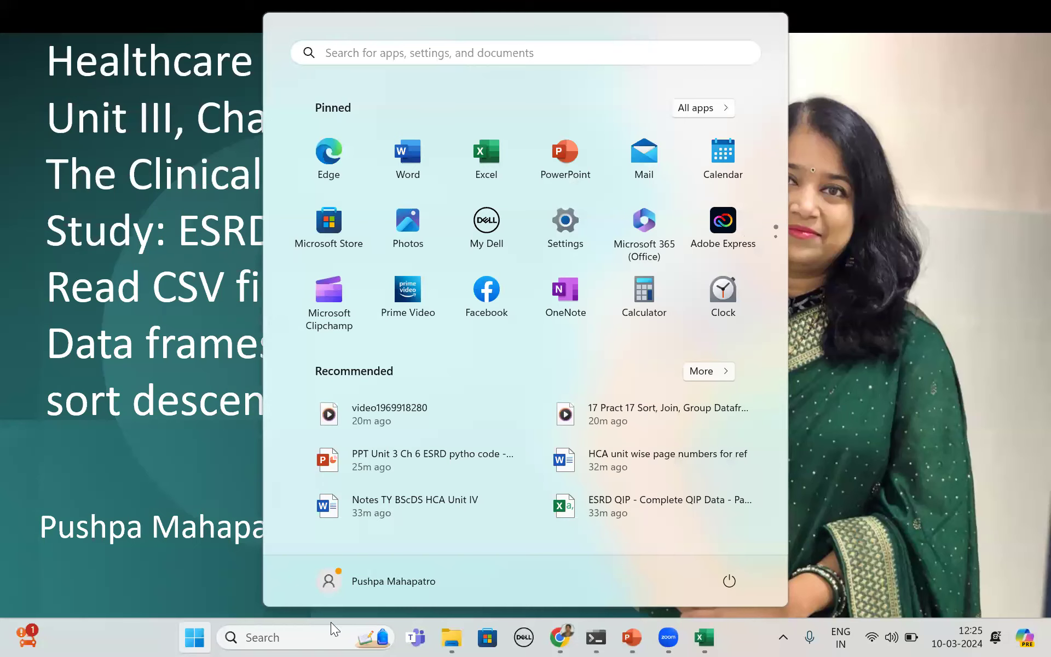
Launch Jupyter Notebook (anaconda3) from the Start search and bring up the 03. ESRD notebook
left_click(288, 637)
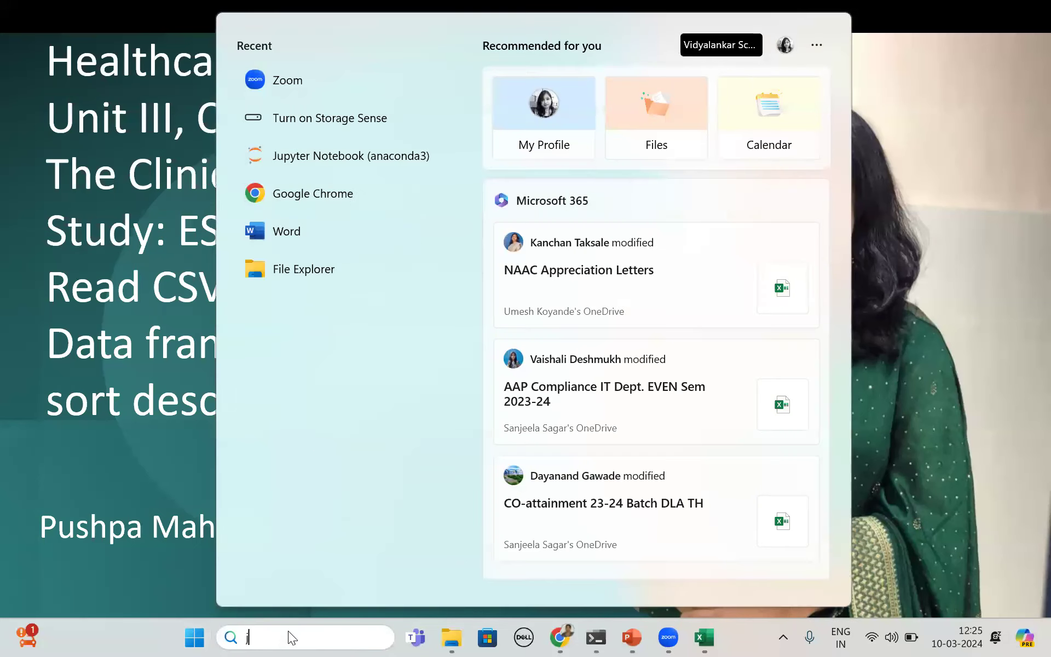
type("ju")
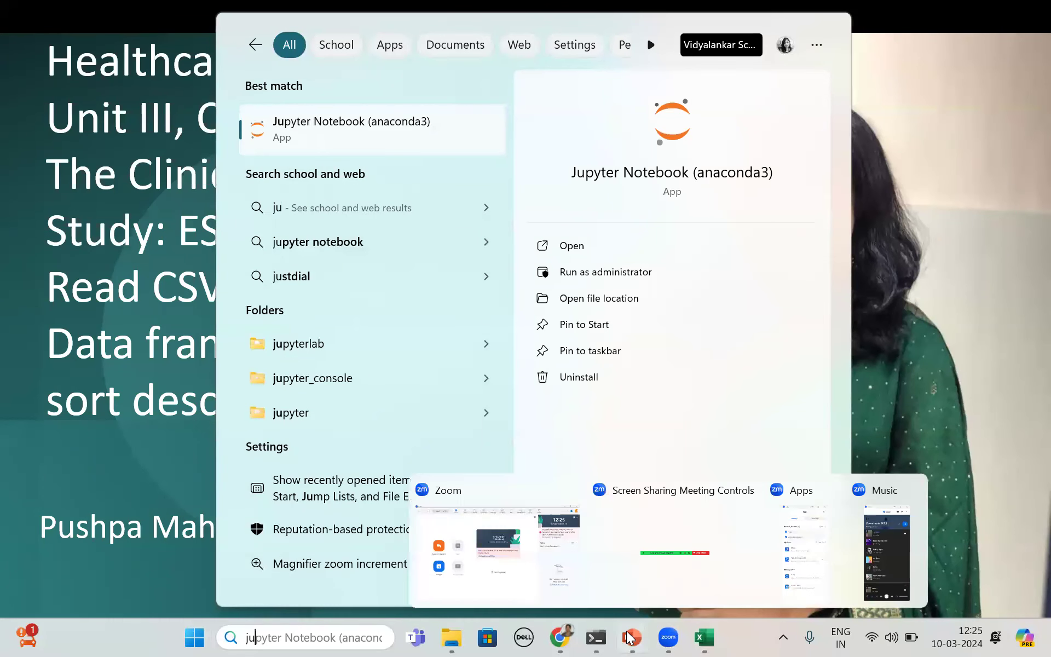
left_click(587, 559)
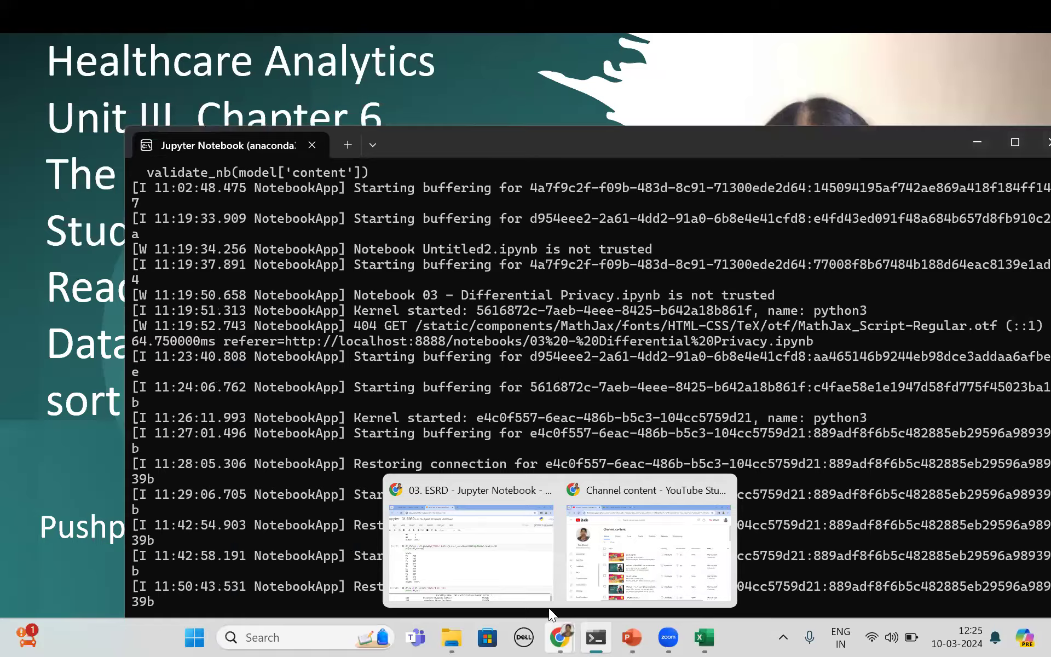
left_click(527, 564)
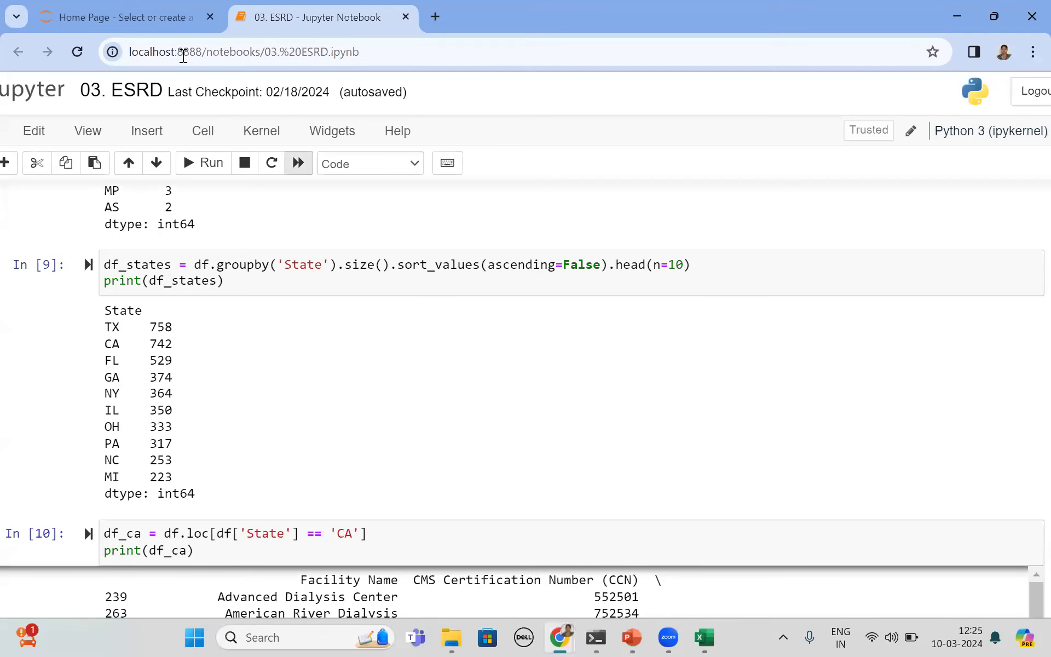
Check the Jupyter home page's New menu, then zoom the 03. ESRD notebook in two levels
left_click(142, 7)
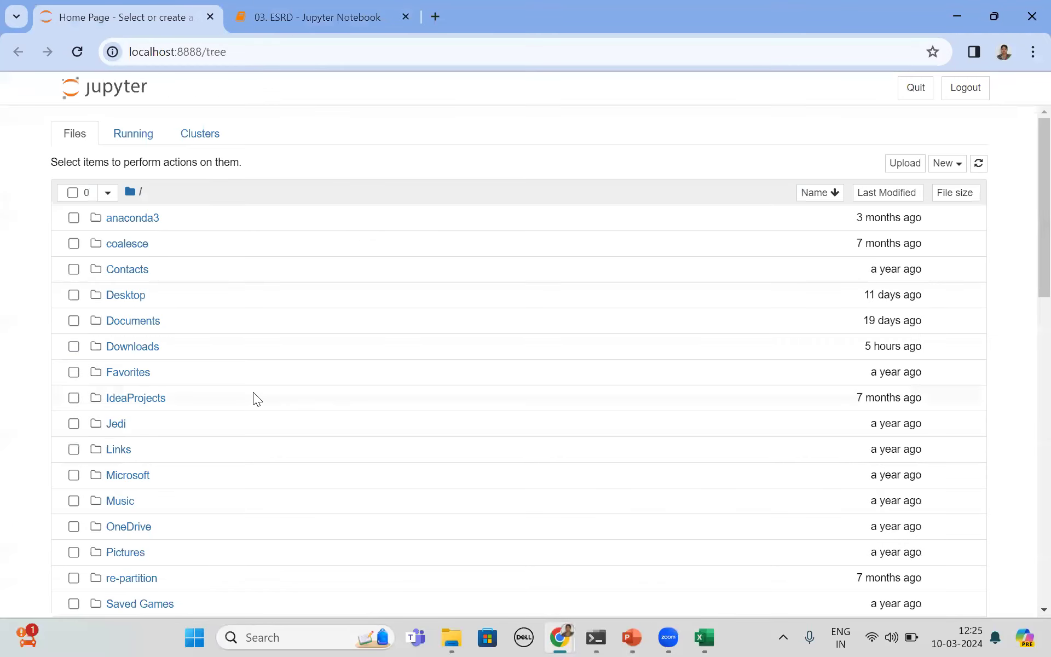
left_click(947, 163)
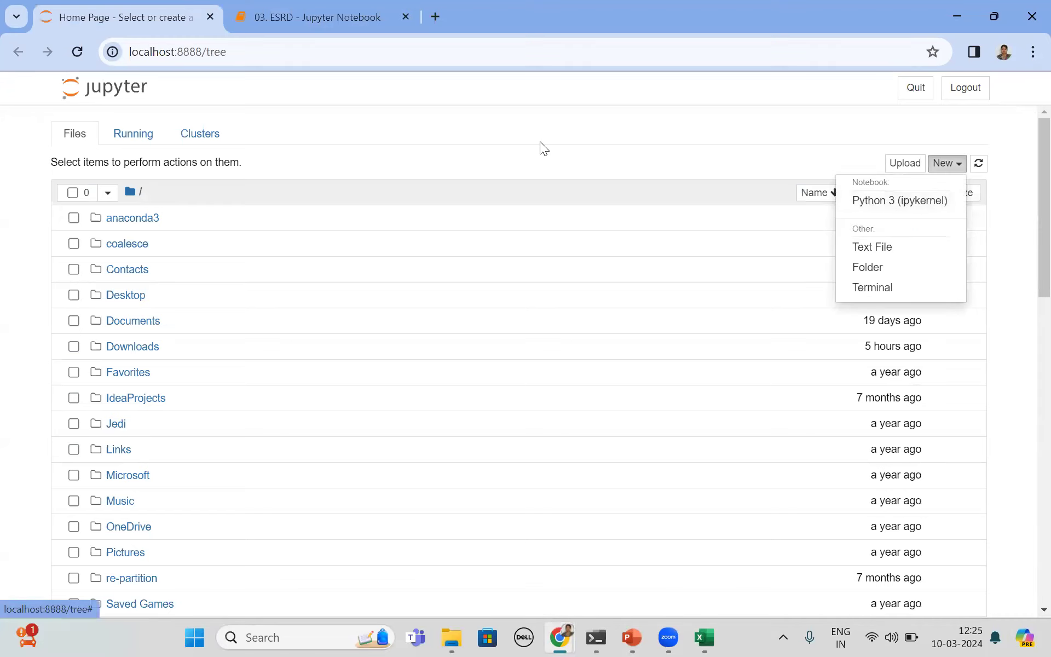
left_click(289, 29)
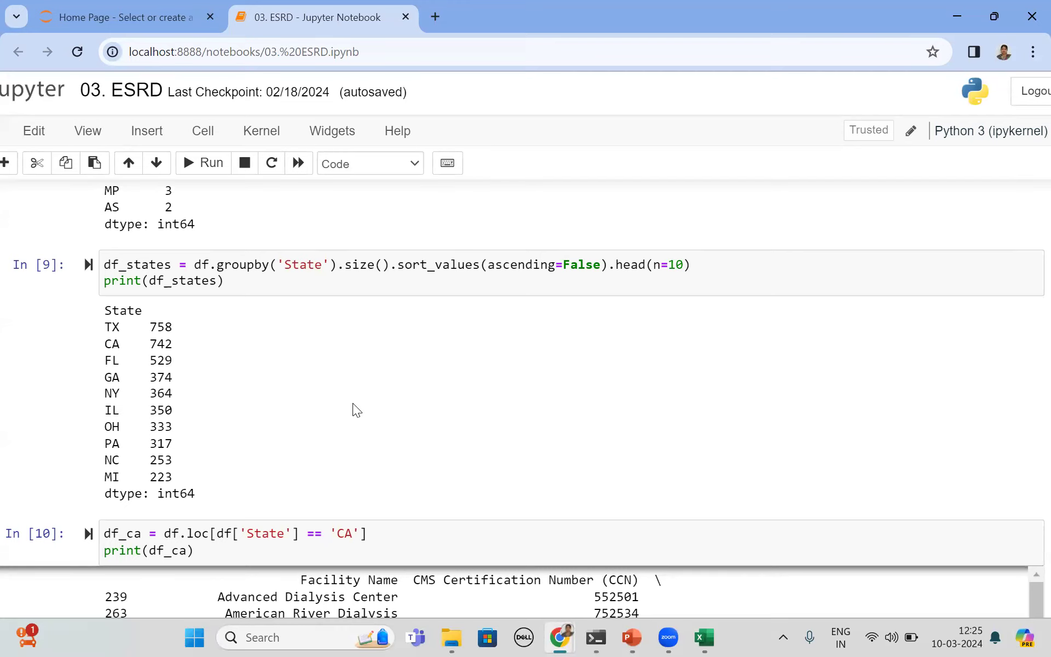
key("ctrl+plus")
key("ctrl+plus")
key("ctrl+plus")
key("ctrl+plus")
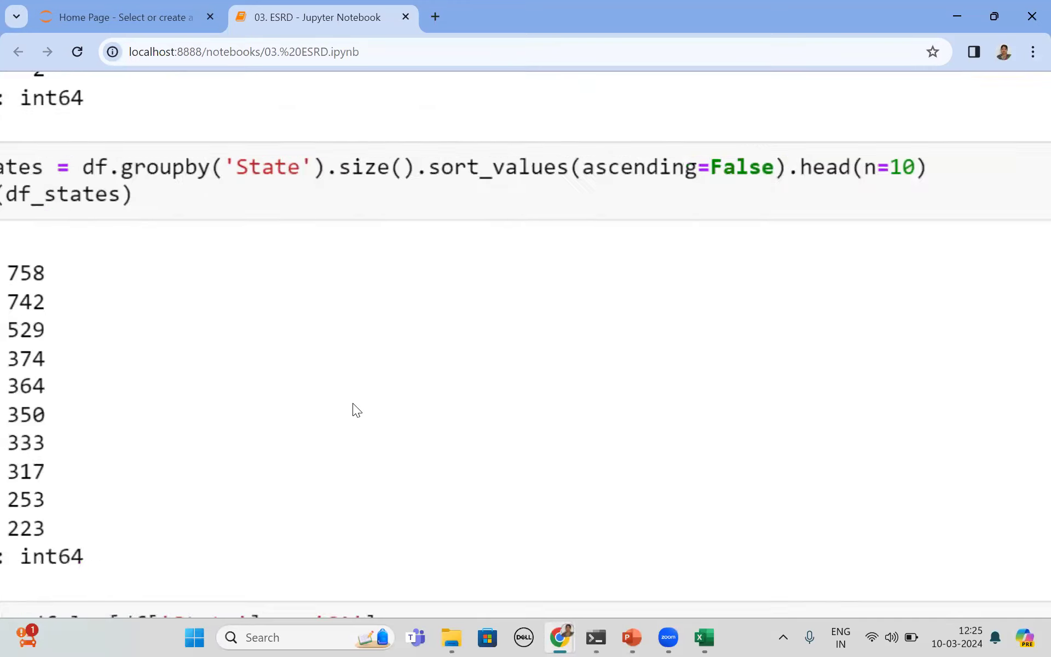
key("ctrl+plus")
scroll(353, 403, "up", 1)
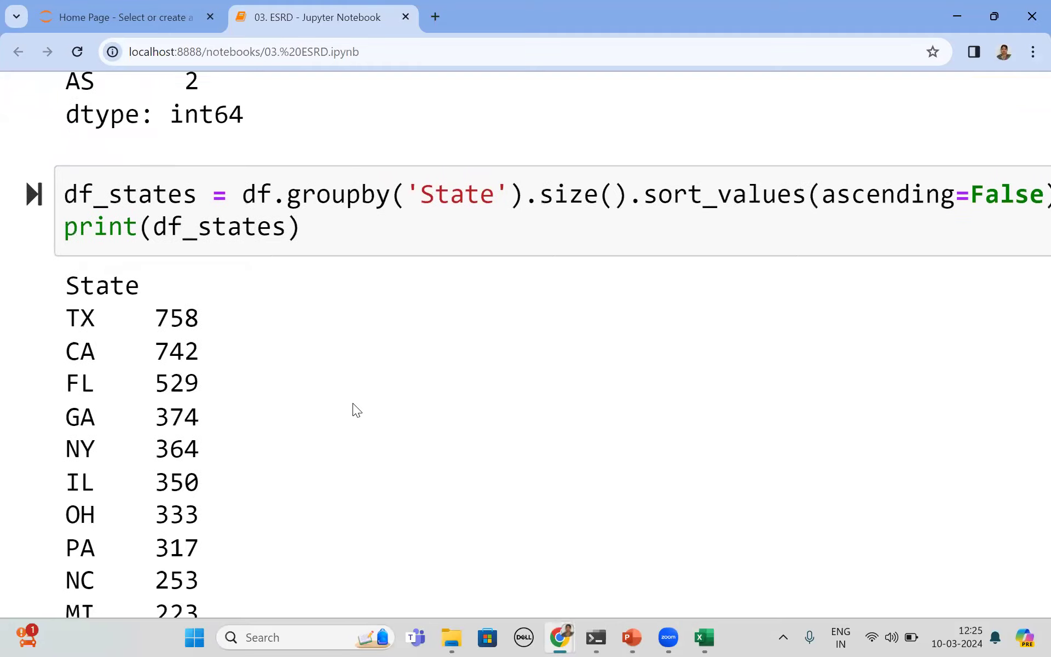
scroll(353, 403, "up", 1)
scroll(352, 403, "up", 1)
scroll(352, 403, "up", 1)
scroll(352, 404, "up", 1)
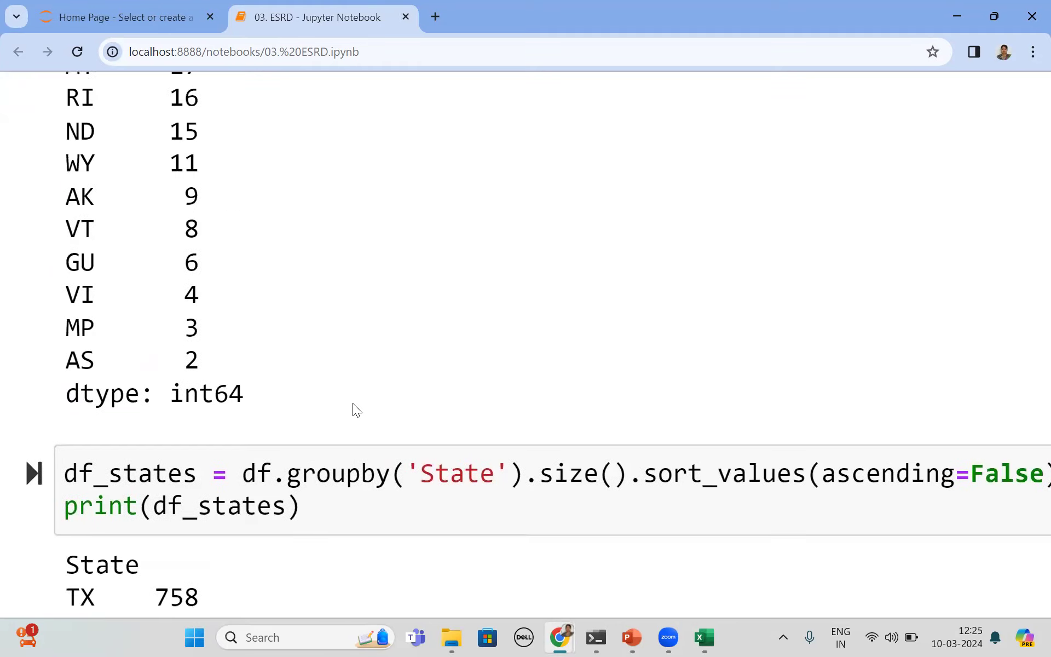
scroll(352, 403, "up", 1)
scroll(353, 403, "up", 2)
scroll(353, 403, "up", 3)
scroll(353, 403, "up", 3)
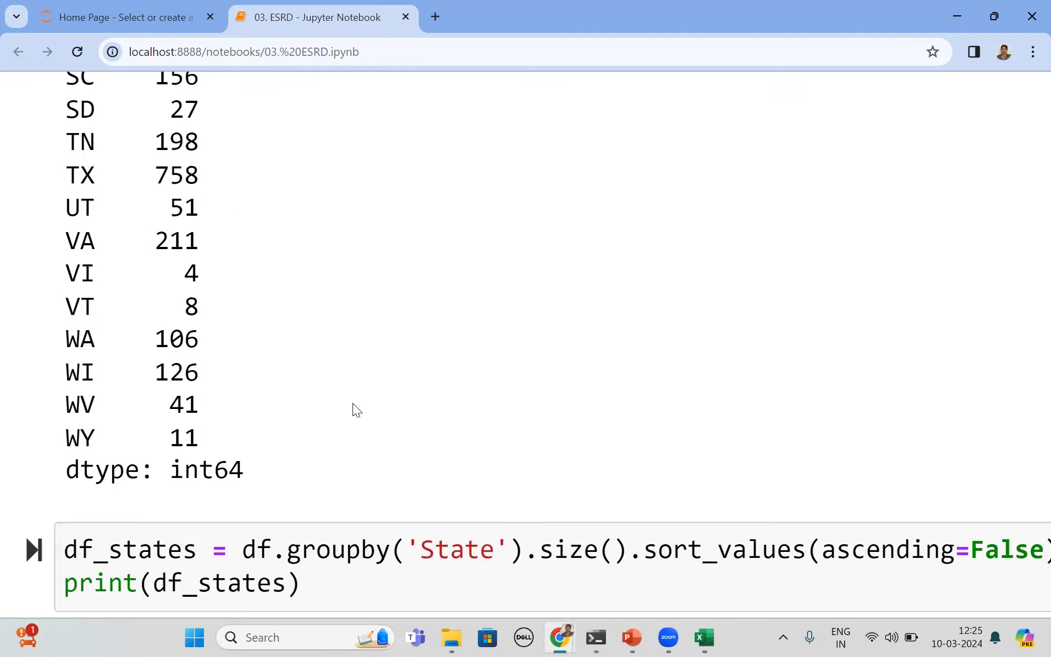
scroll(353, 404, "up", 1)
scroll(352, 403, "up", 3)
scroll(352, 404, "up", 5)
scroll(352, 404, "up", 5)
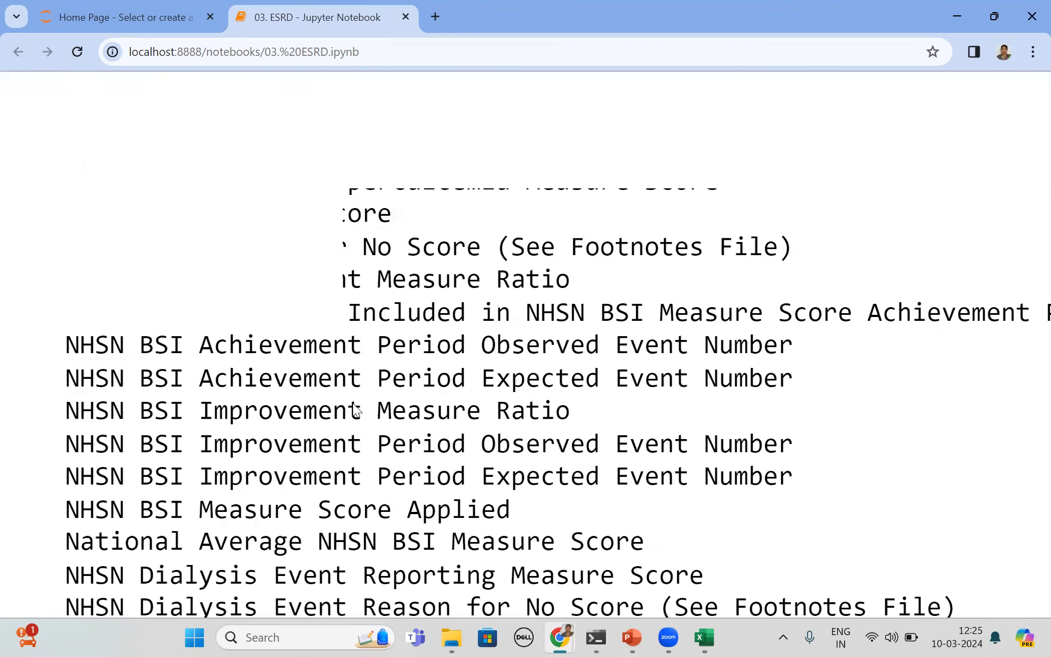
scroll(369, 388, "up", 4)
scroll(633, 109, "up", 3)
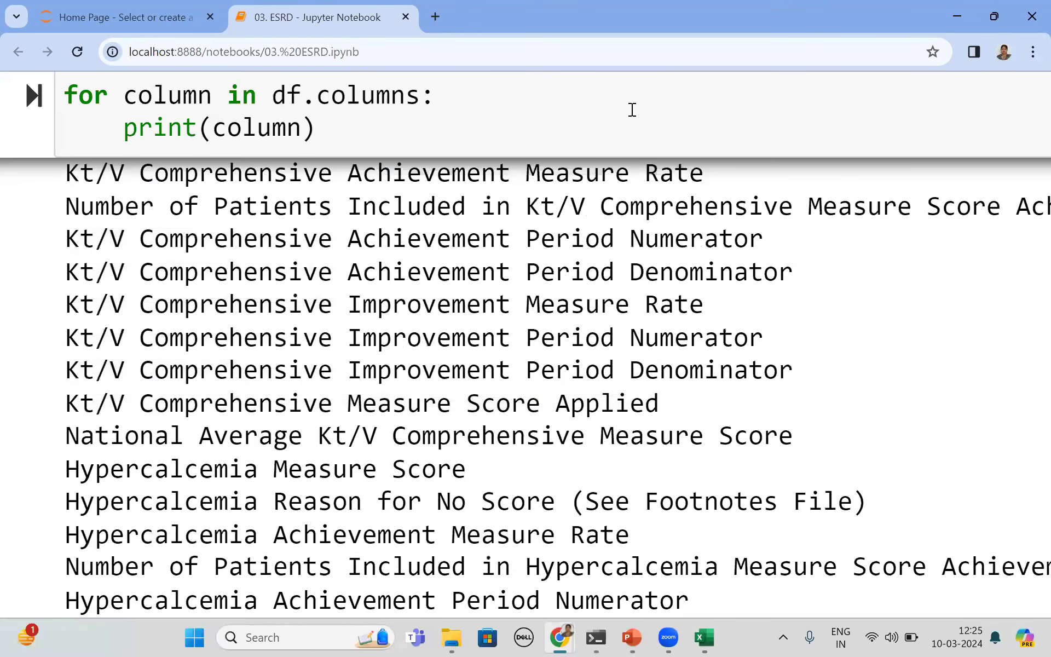
scroll(633, 109, "up", 2)
scroll(632, 110, "up", 2)
scroll(632, 109, "up", 4)
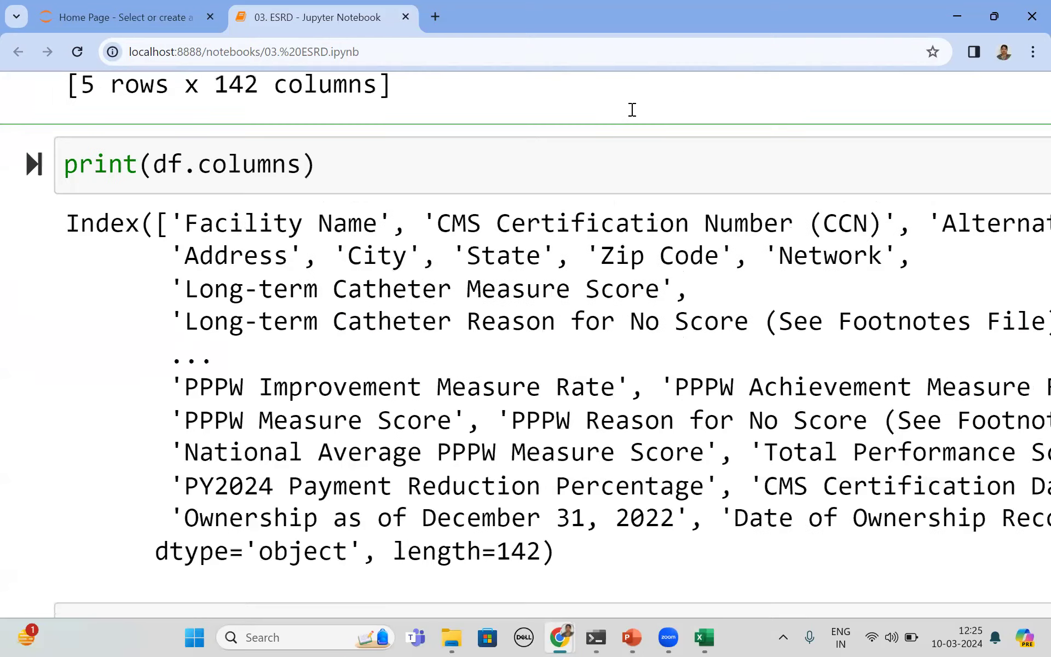
scroll(633, 113, "up", 1)
scroll(632, 115, "up", 1)
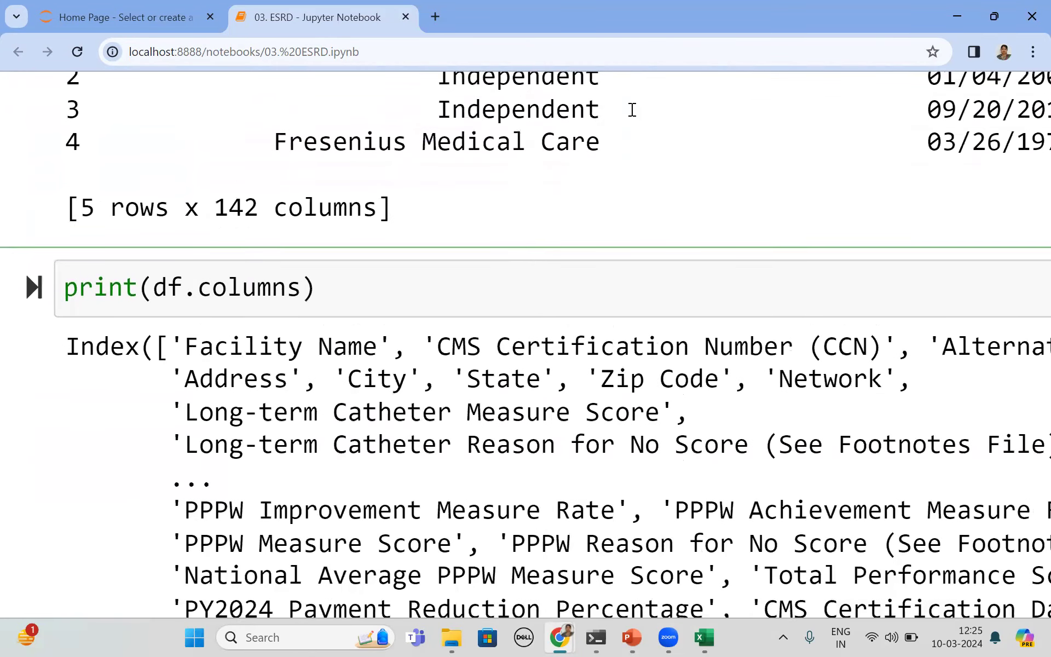
scroll(633, 109, "up", 1)
scroll(633, 109, "up", 2)
scroll(632, 109, "up", 3)
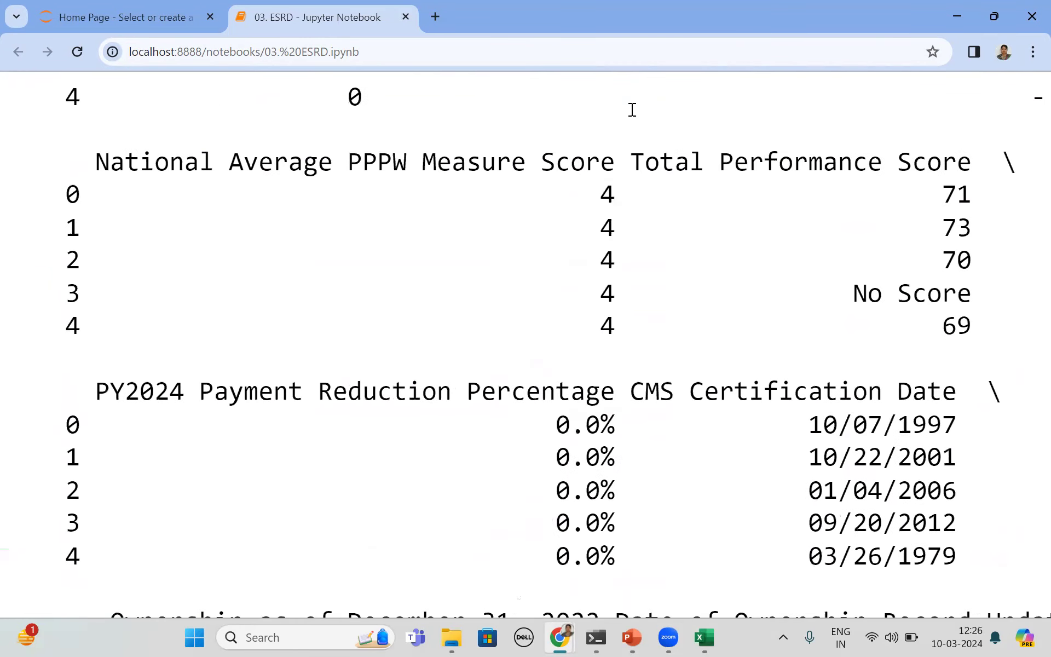
scroll(632, 109, "up", 1)
scroll(632, 109, "up", 1)
scroll(632, 110, "up", 4)
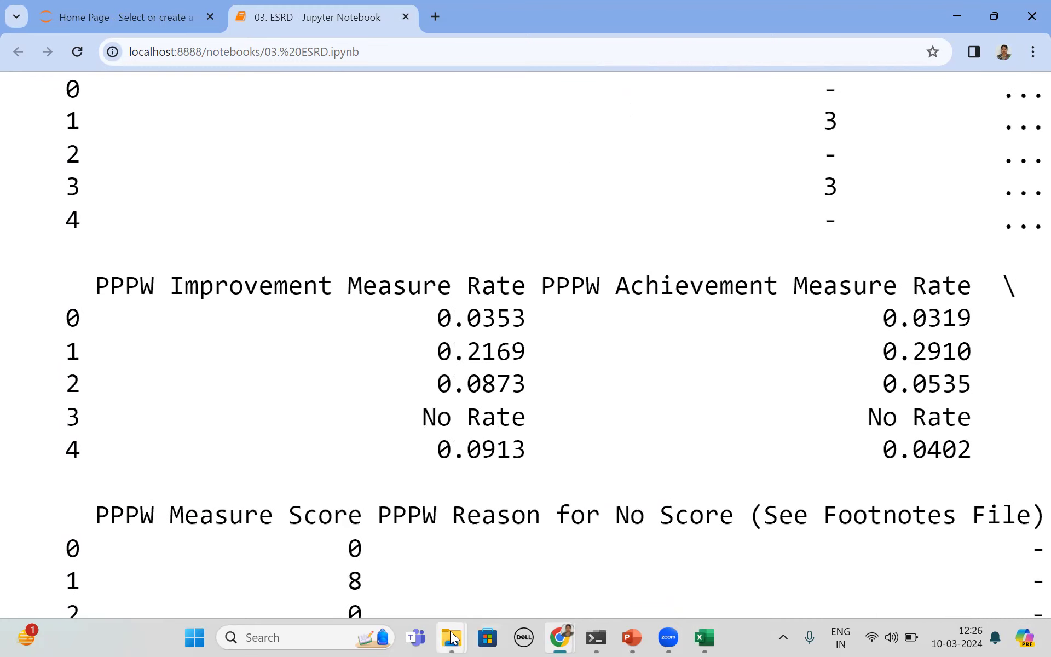
Browse Bk > Data > DFCompare_Revised_FlatFiles, select the ESRD QIP 2018 file, and switch to its Excel workbook
mouse_move(451, 638)
left_click(420, 542)
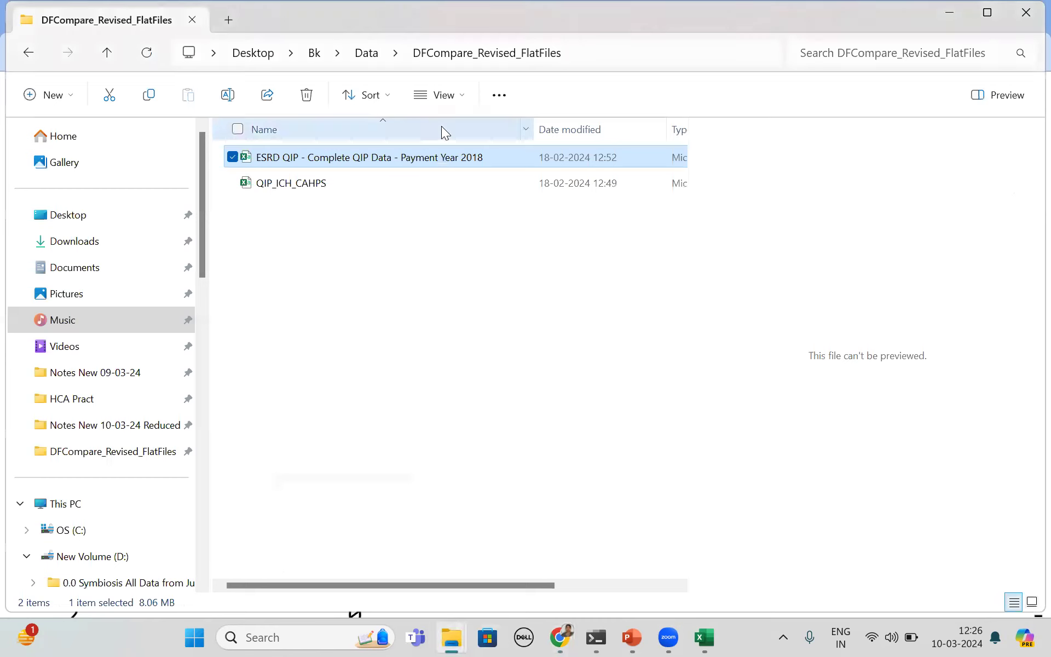
left_click(314, 53)
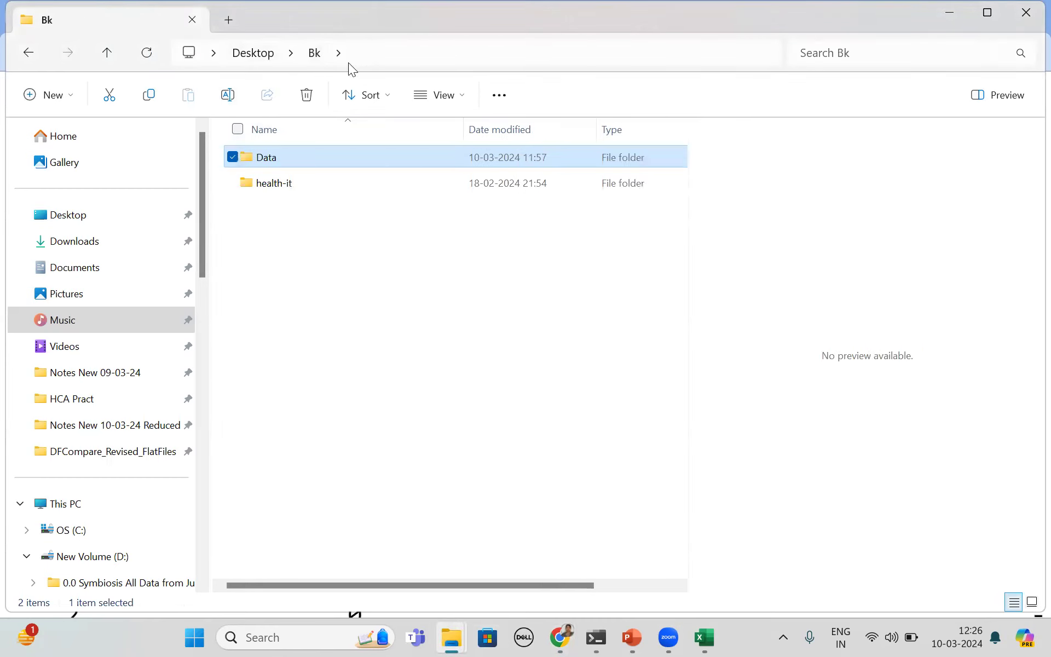
double_click(273, 158)
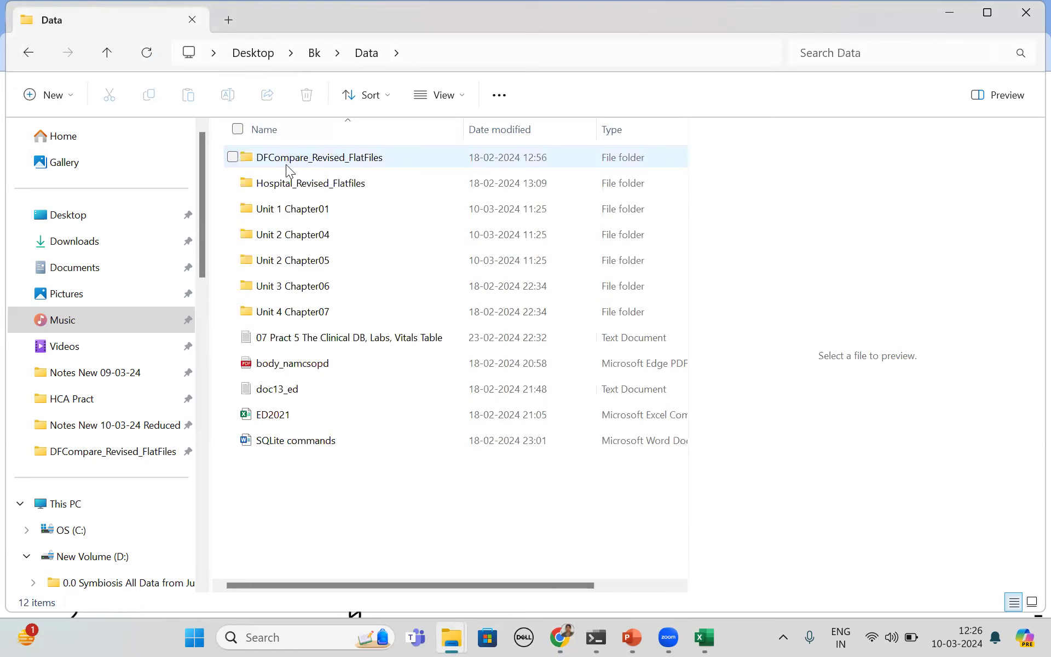
double_click(304, 161)
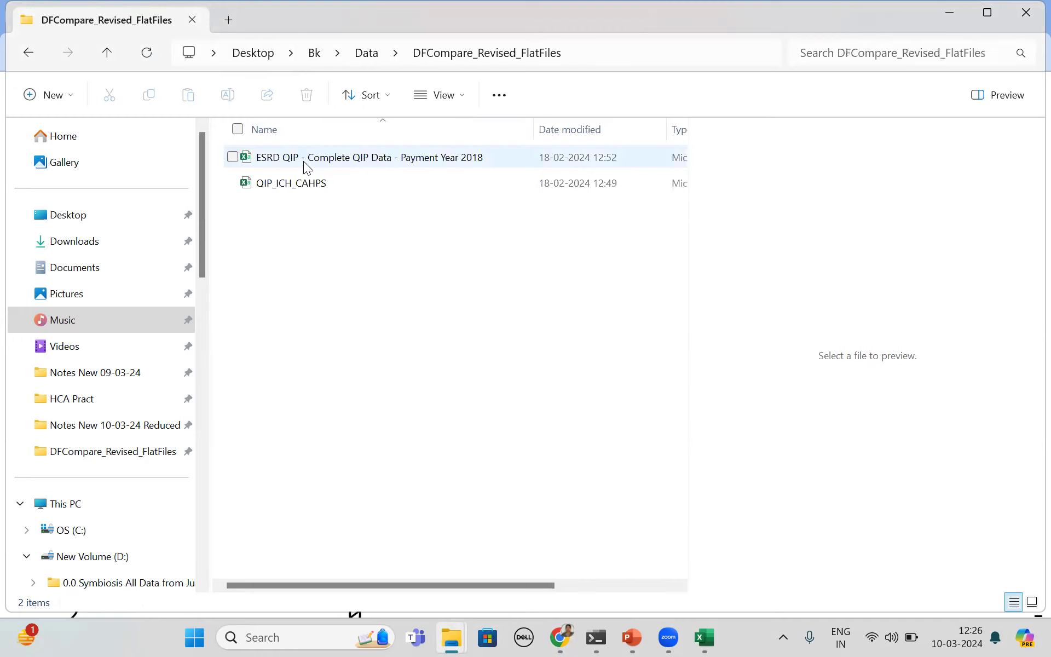
left_click(326, 158)
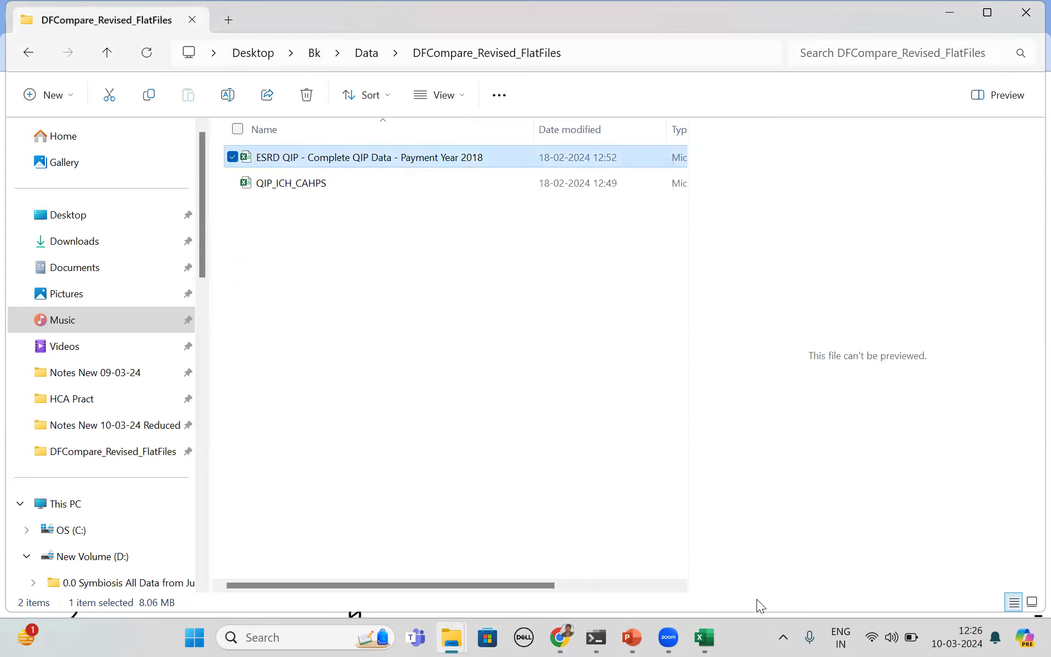
left_click(703, 637)
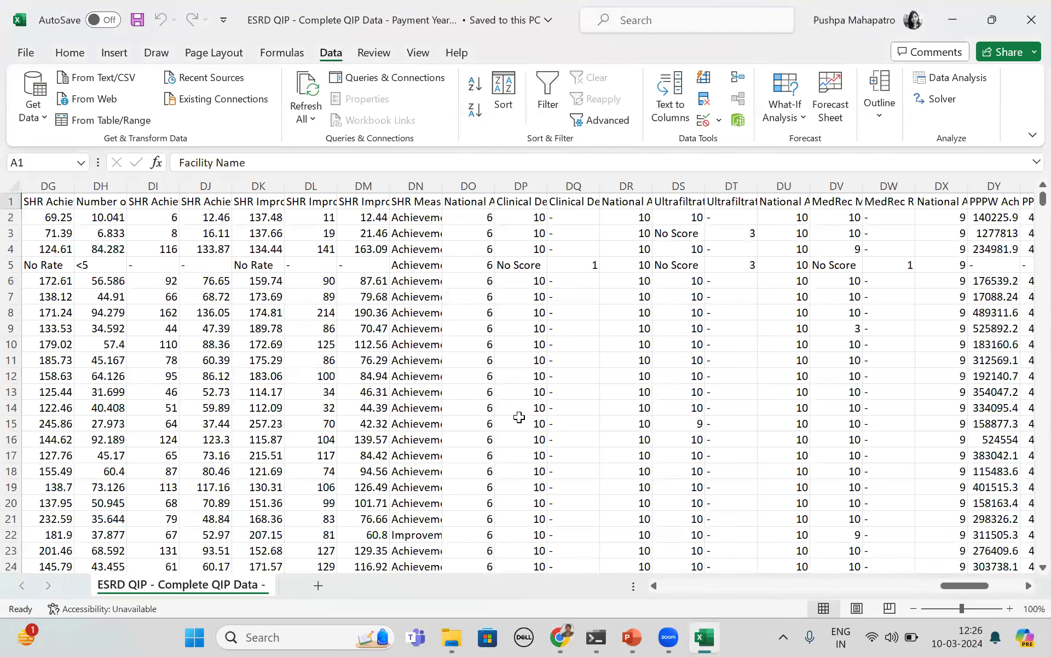
scroll(519, 417, "right", 3)
scroll(519, 417, "left", 2)
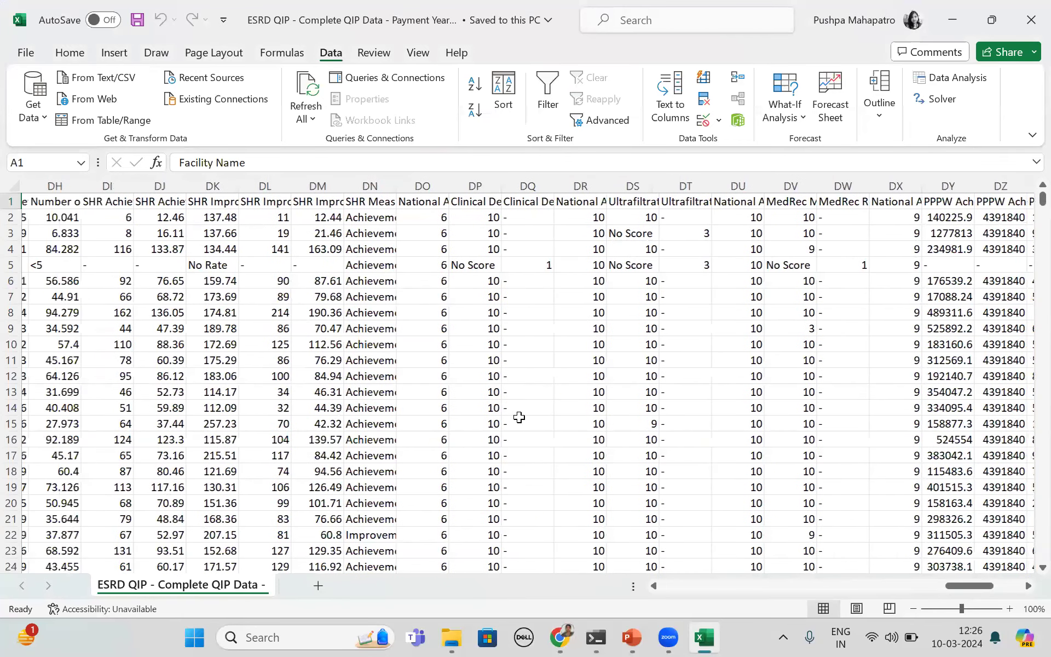
mouse_move(560, 638)
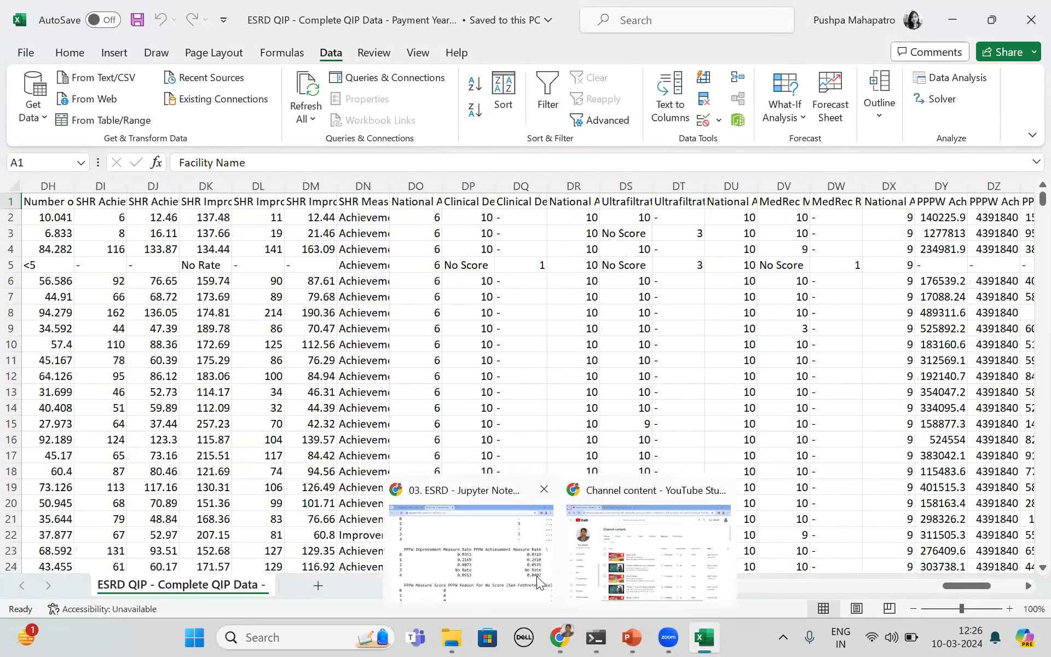
Return to the 03. ESRD notebook and highlight the print(df.columns) code
left_click(540, 577)
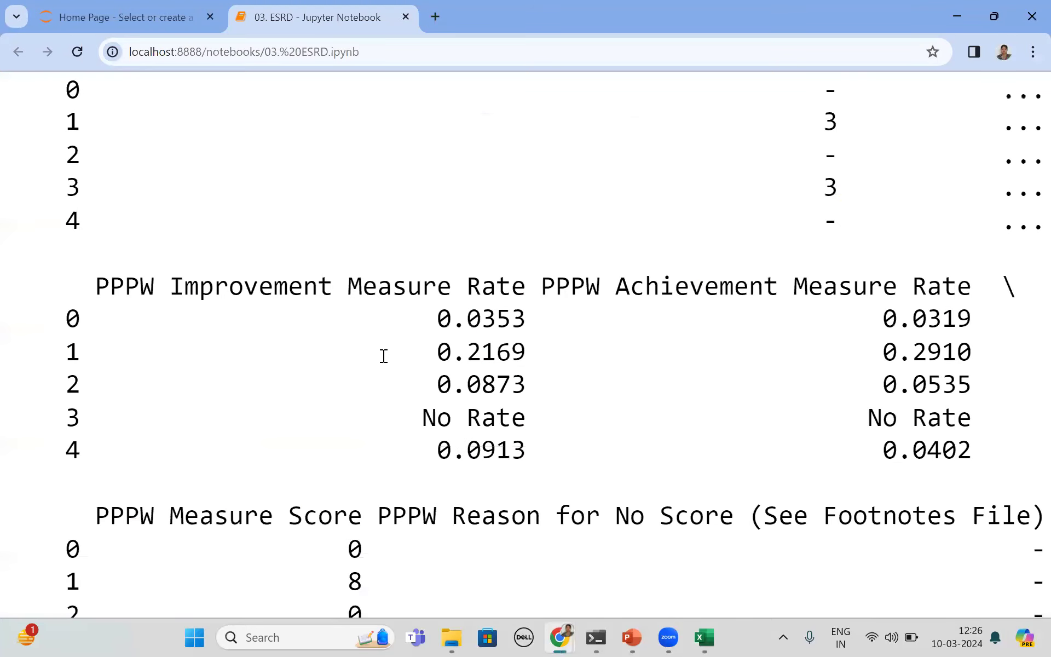
scroll(383, 355, "up", 3)
scroll(383, 355, "up", 2)
scroll(383, 356, "up", 5)
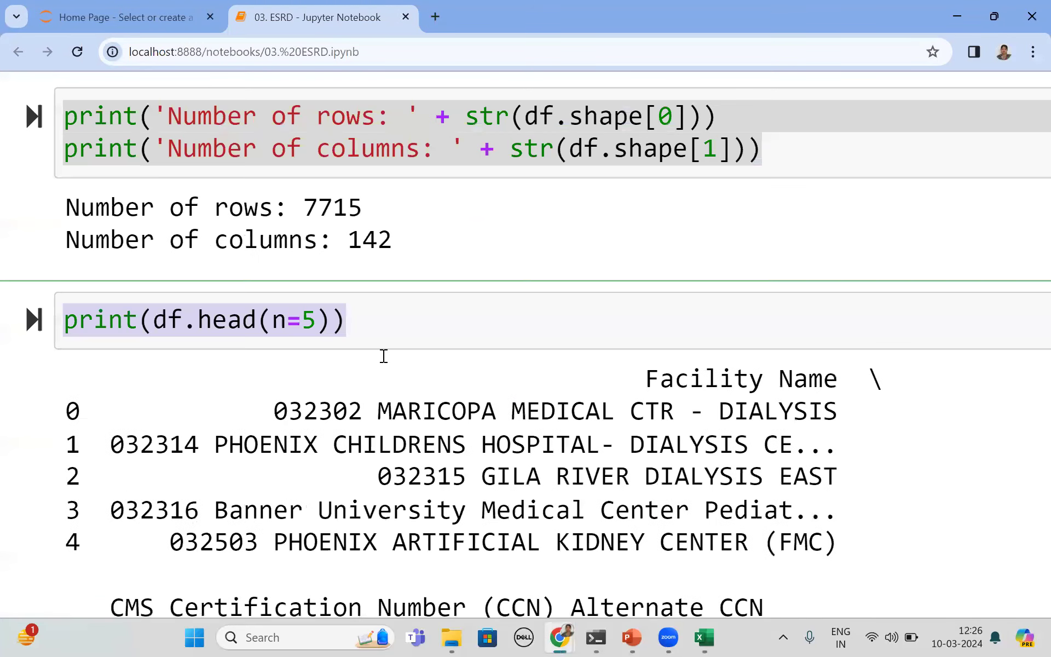
scroll(384, 356, "up", 2)
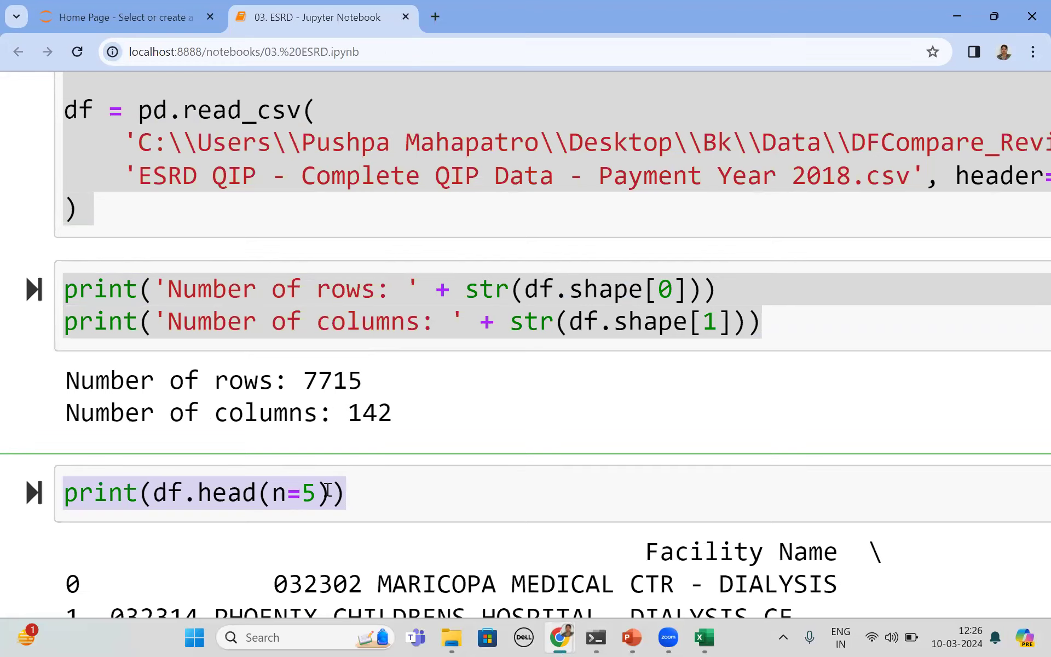
scroll(326, 490, "down", 1)
scroll(325, 491, "down", 1)
scroll(326, 491, "down", 2)
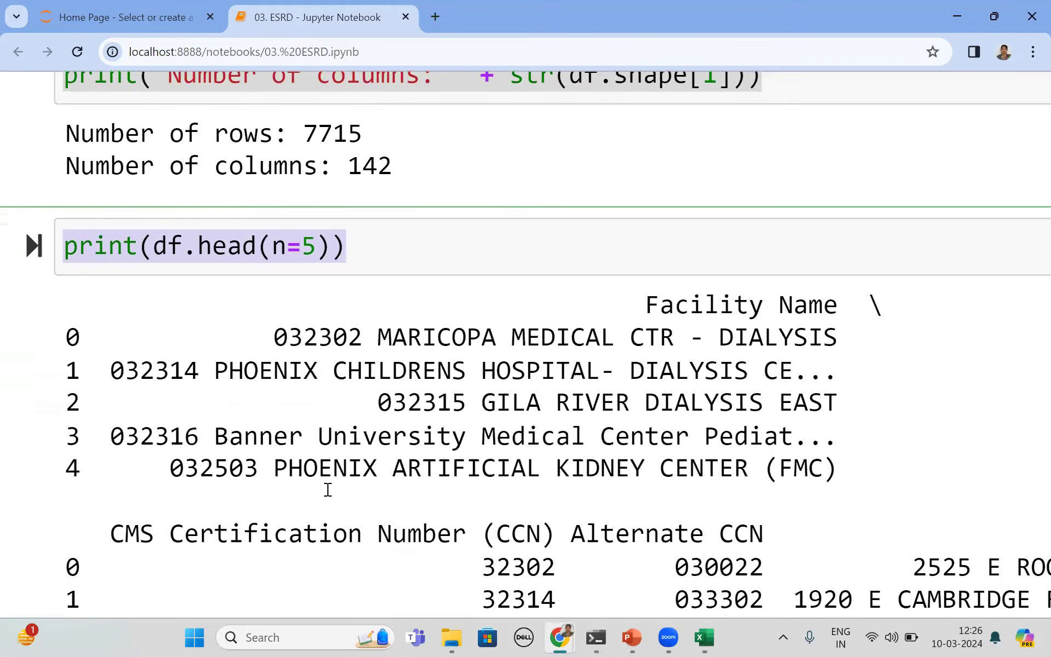
scroll(327, 493, "down", 2)
scroll(325, 495, "down", 2)
scroll(326, 493, "down", 2)
scroll(327, 492, "down", 6)
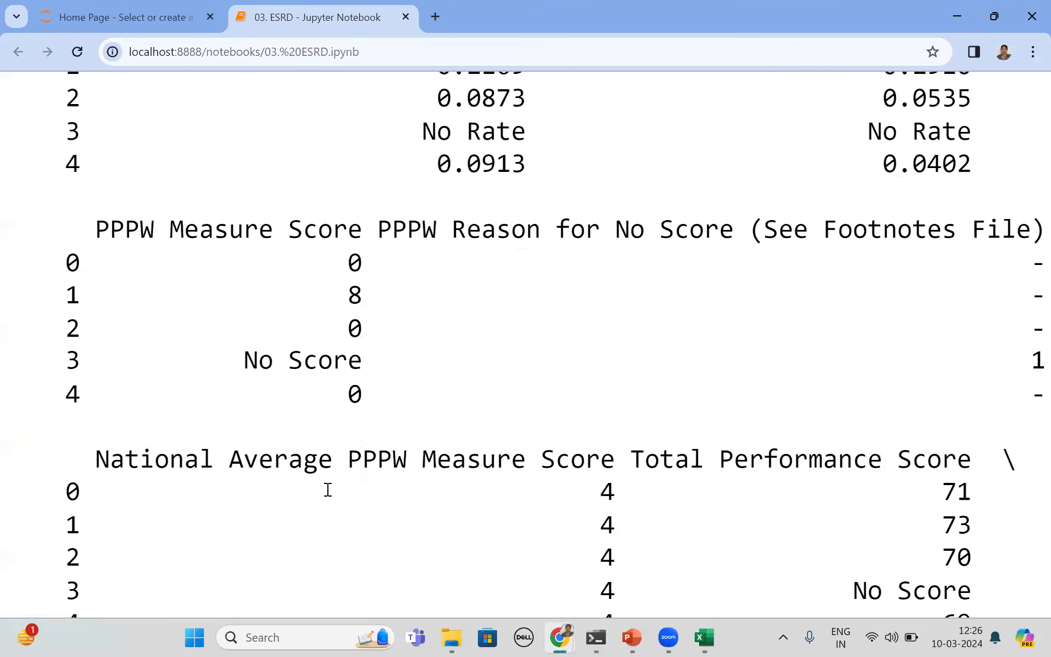
scroll(328, 489, "down", 1)
scroll(327, 490, "down", 3)
scroll(327, 489, "down", 4)
scroll(327, 490, "down", 2)
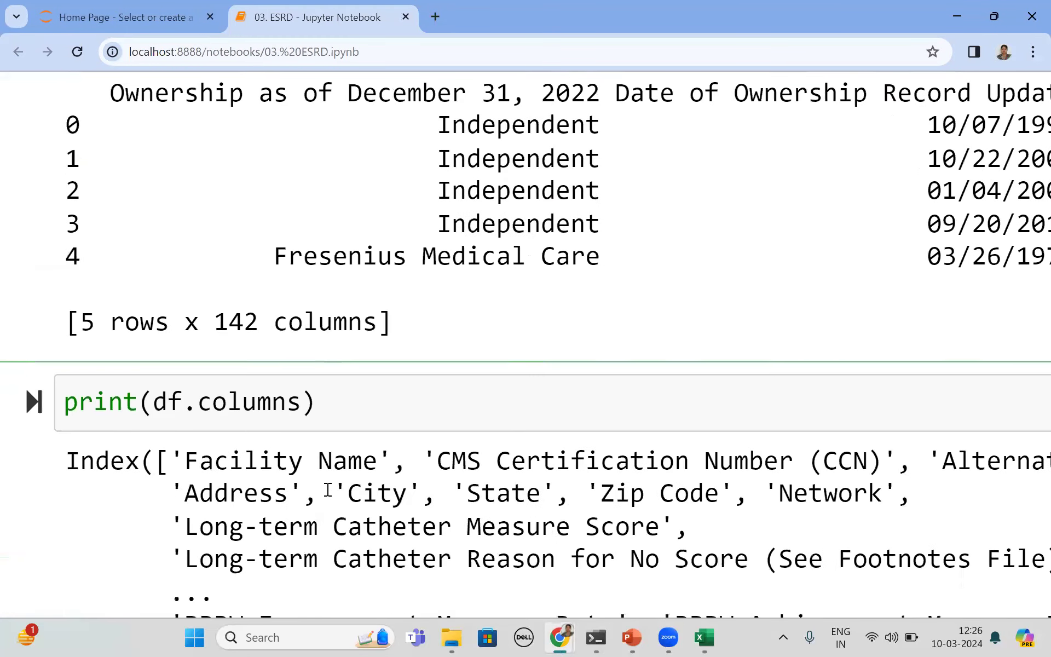
mouse_move(66, 400)
left_mouse_down()
mouse_move(298, 389)
mouse_move(344, 401)
left_mouse_up()
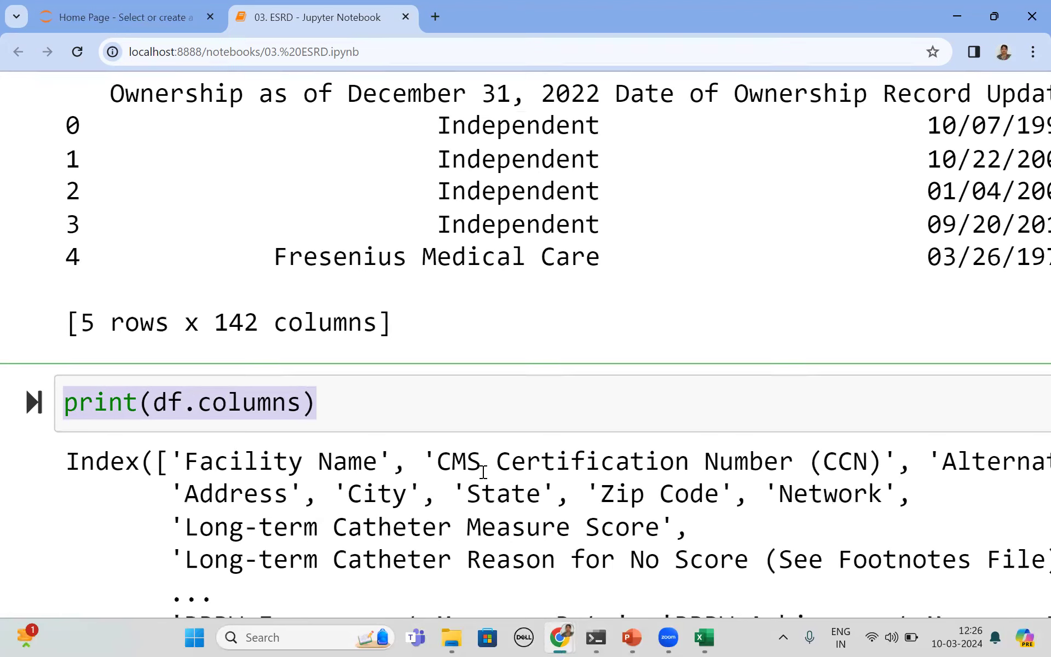
left_click(705, 639)
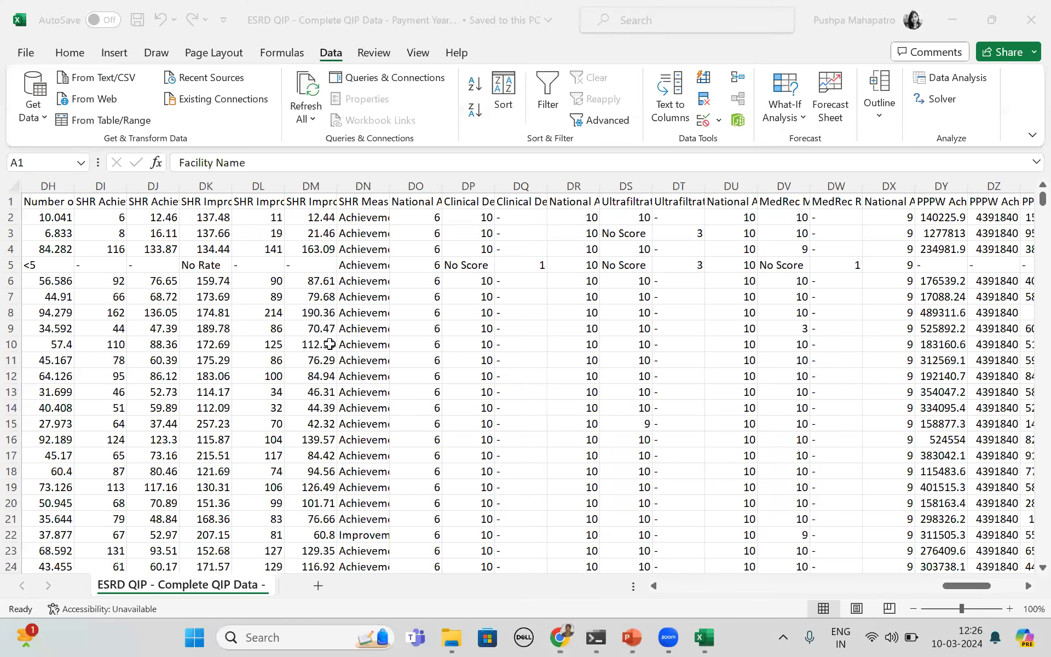
scroll(330, 345, "left", 3)
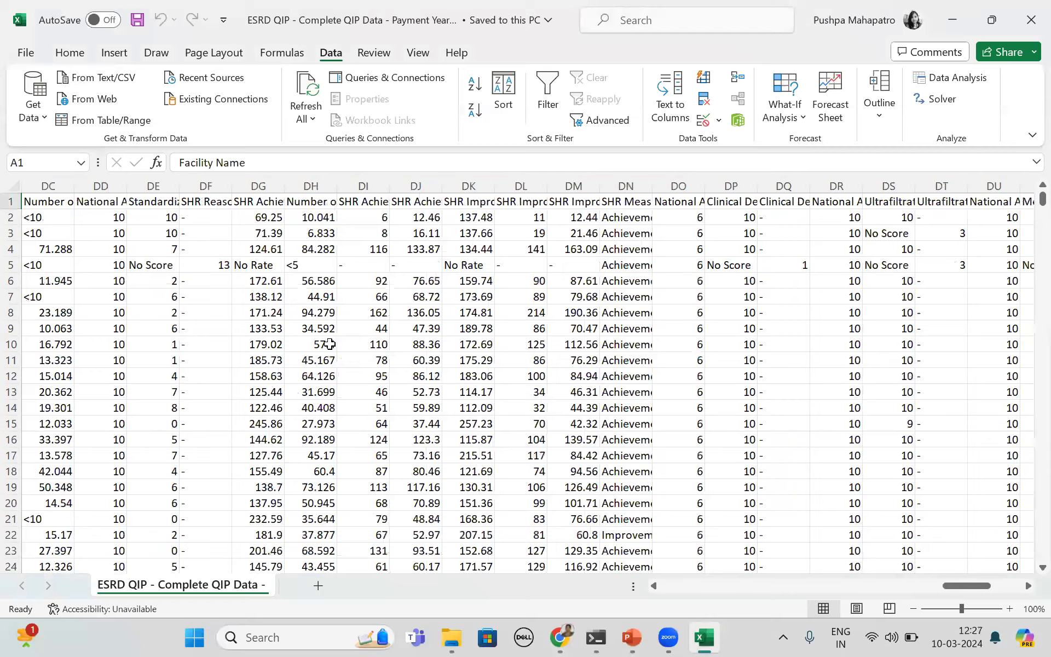
scroll(329, 343, "left", 10)
scroll(330, 344, "left", 15)
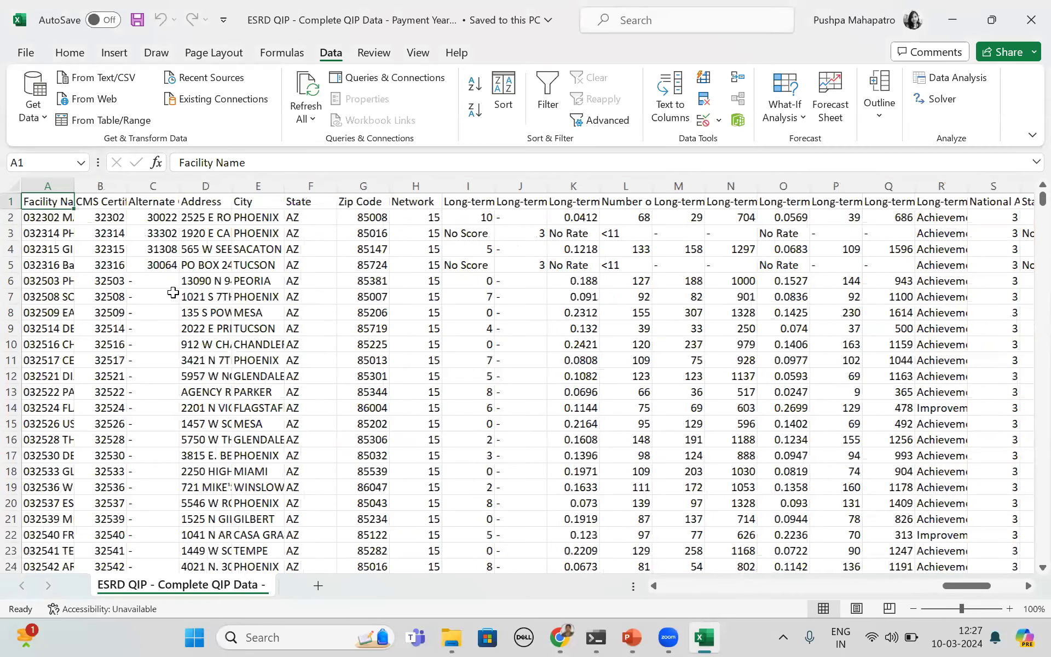
left_click(103, 205)
key("Right")
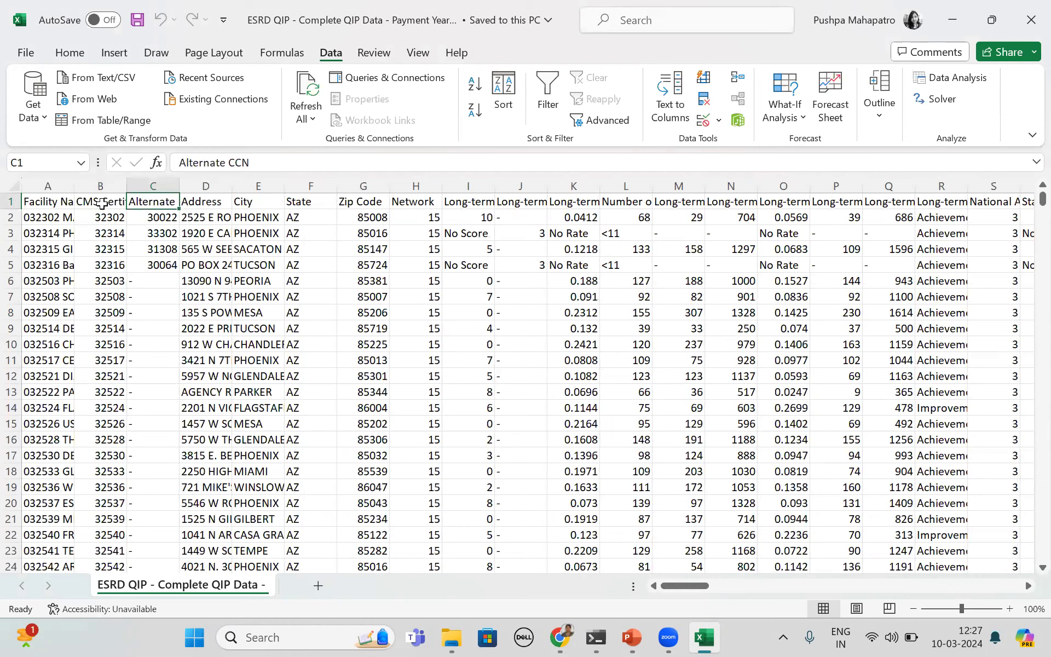
key("Right")
key("Right")
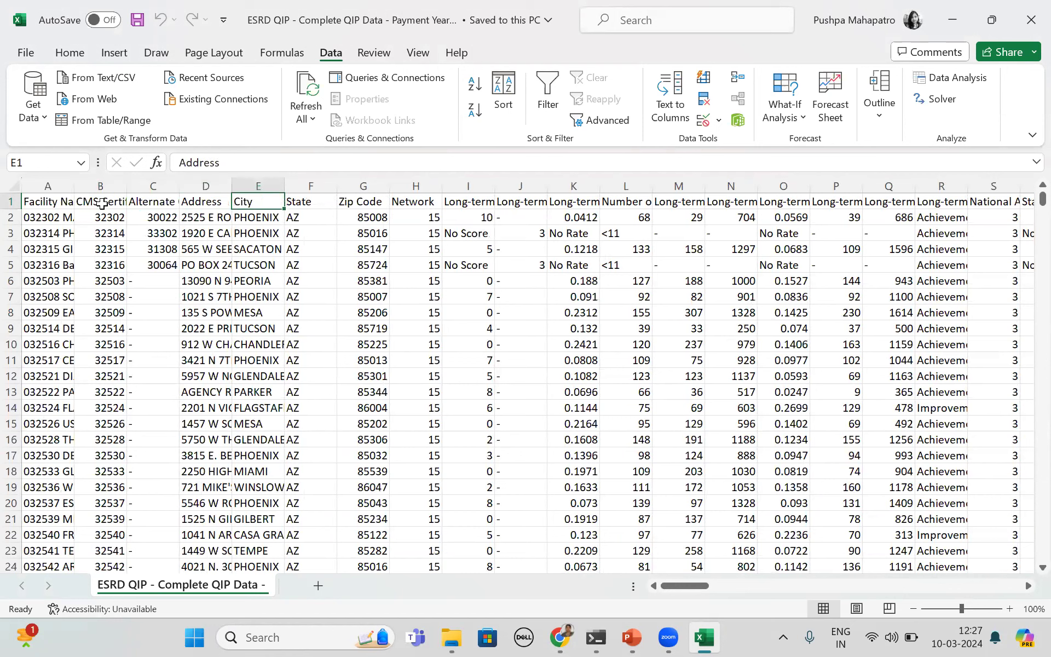
key("Right")
key("Right")
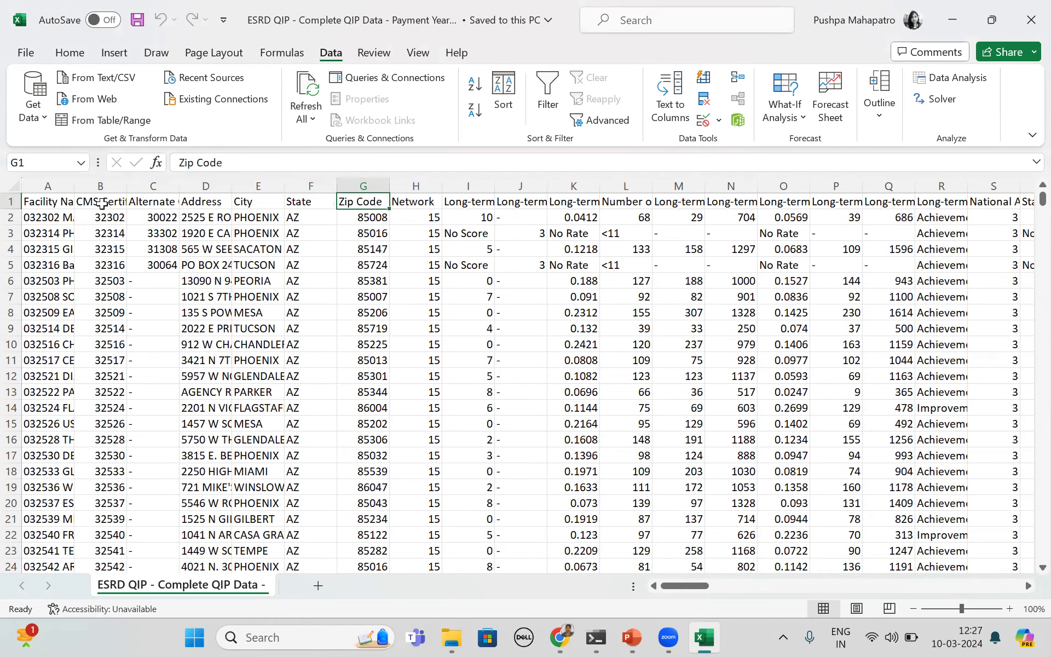
key("alt+Tab")
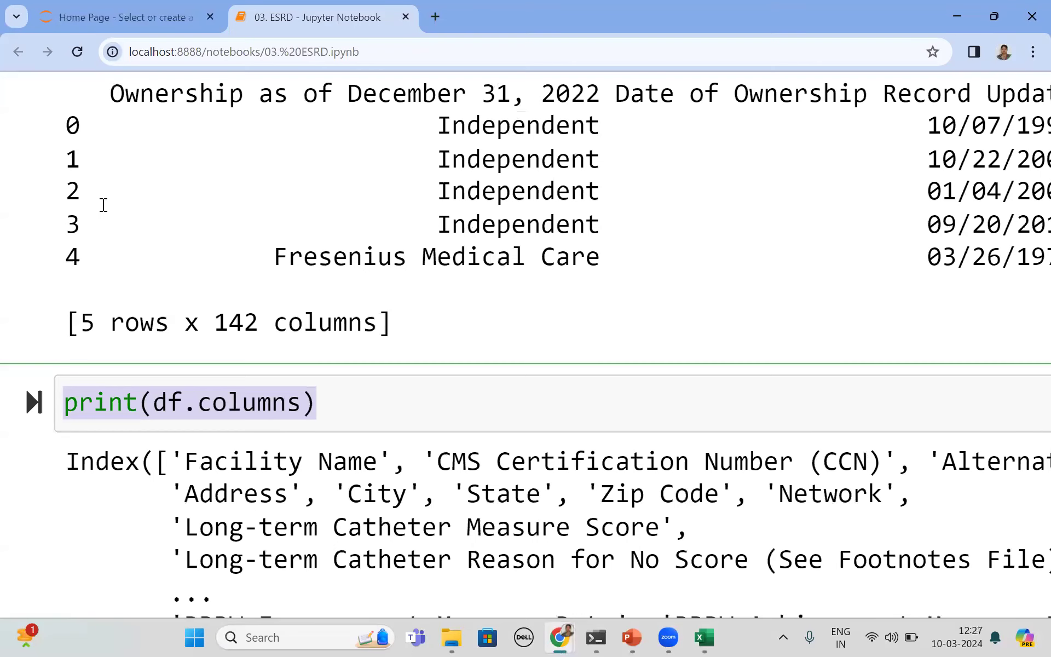
scroll(73, 500, "down", 2)
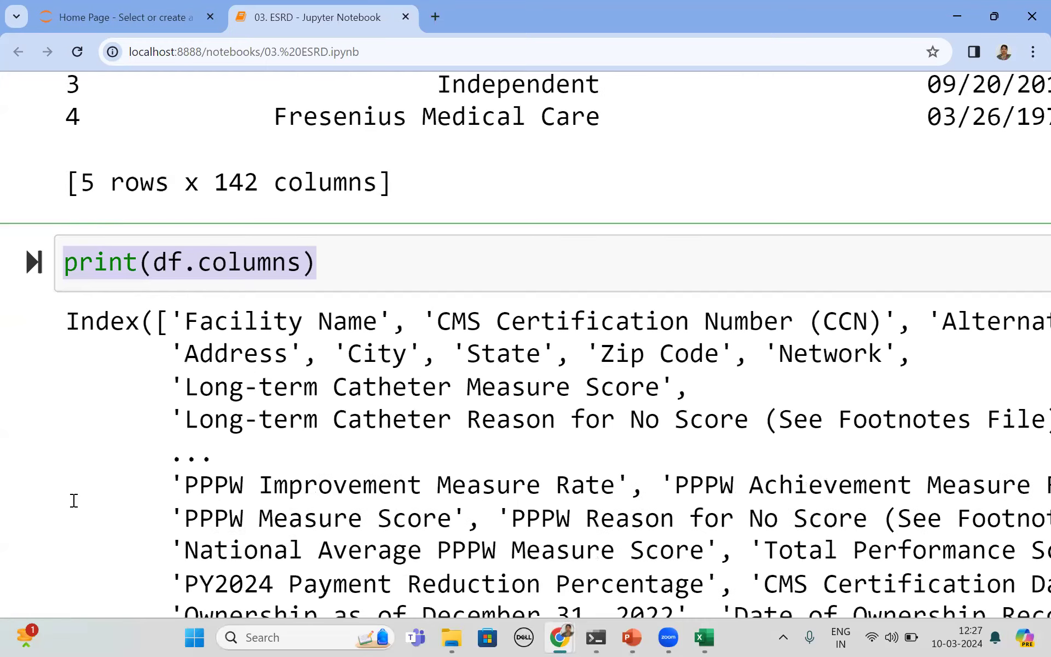
scroll(73, 500, "down", 2)
scroll(74, 500, "down", 1)
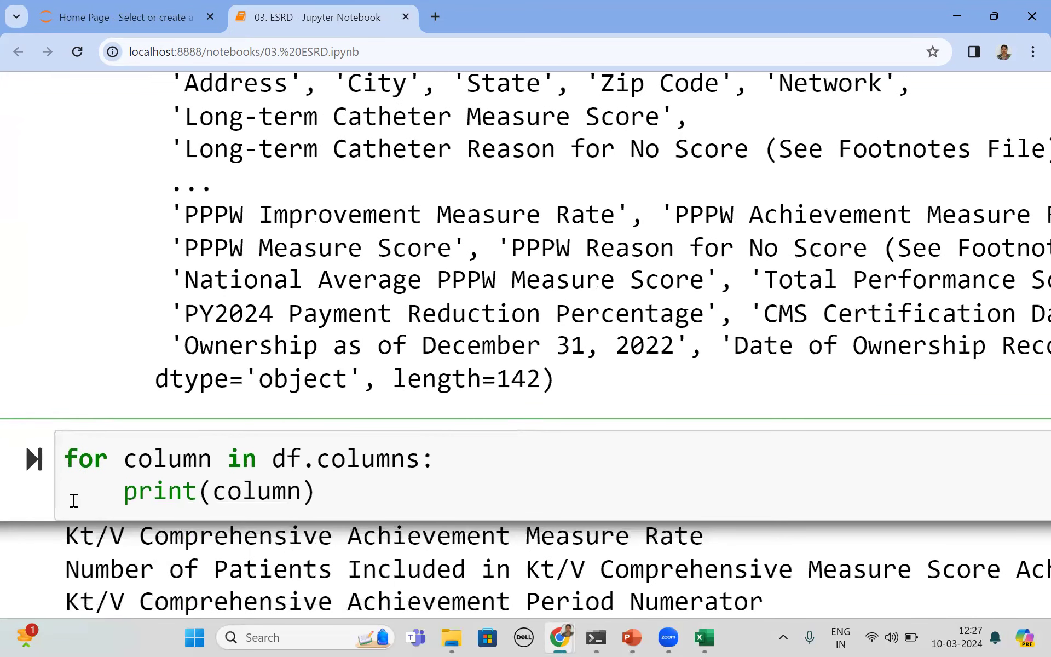
Put the cursor on the print(column) line of the column-printing for-loop
left_click(70, 459)
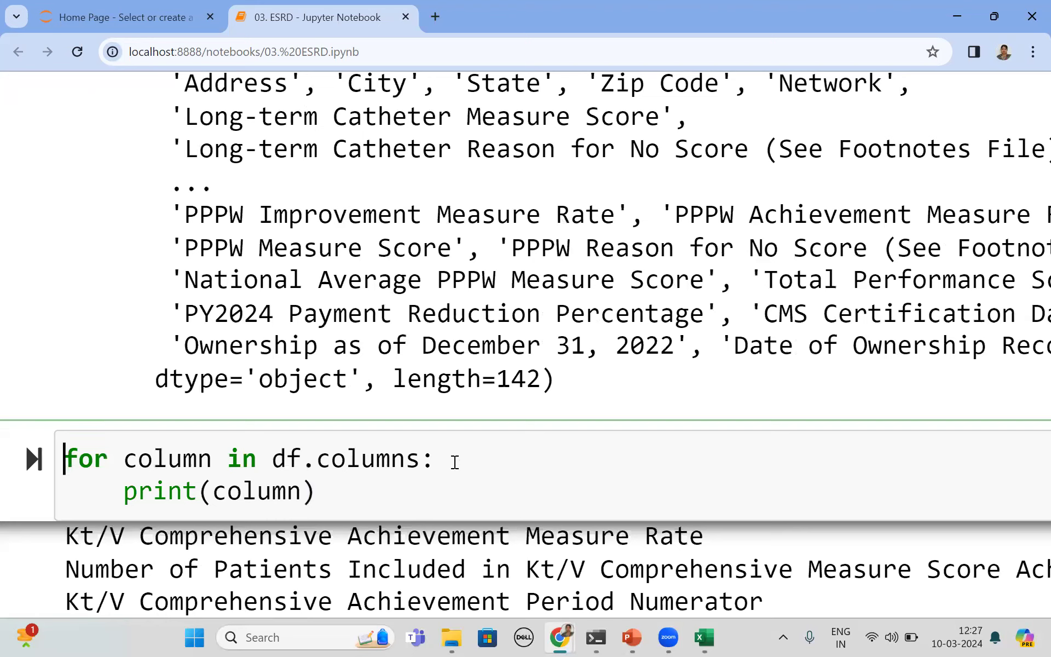
left_click(304, 492)
scroll(304, 493, "down", 3)
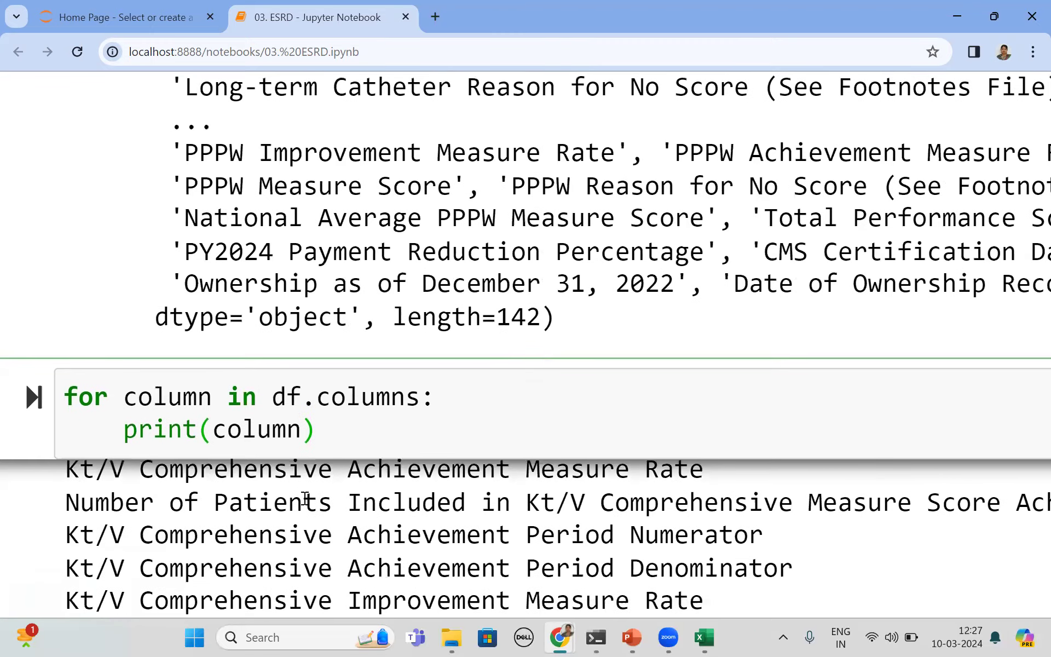
scroll(303, 498, "down", 2)
scroll(305, 499, "down", 1)
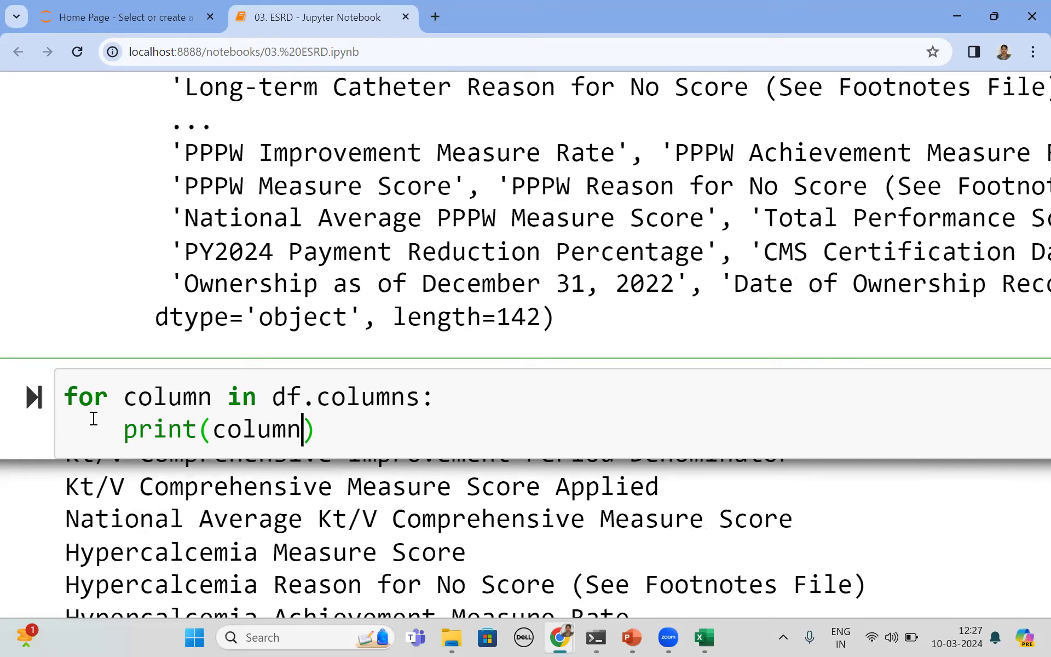
scroll(93, 419, "down", 3)
scroll(94, 419, "down", 2)
scroll(94, 420, "up", 3)
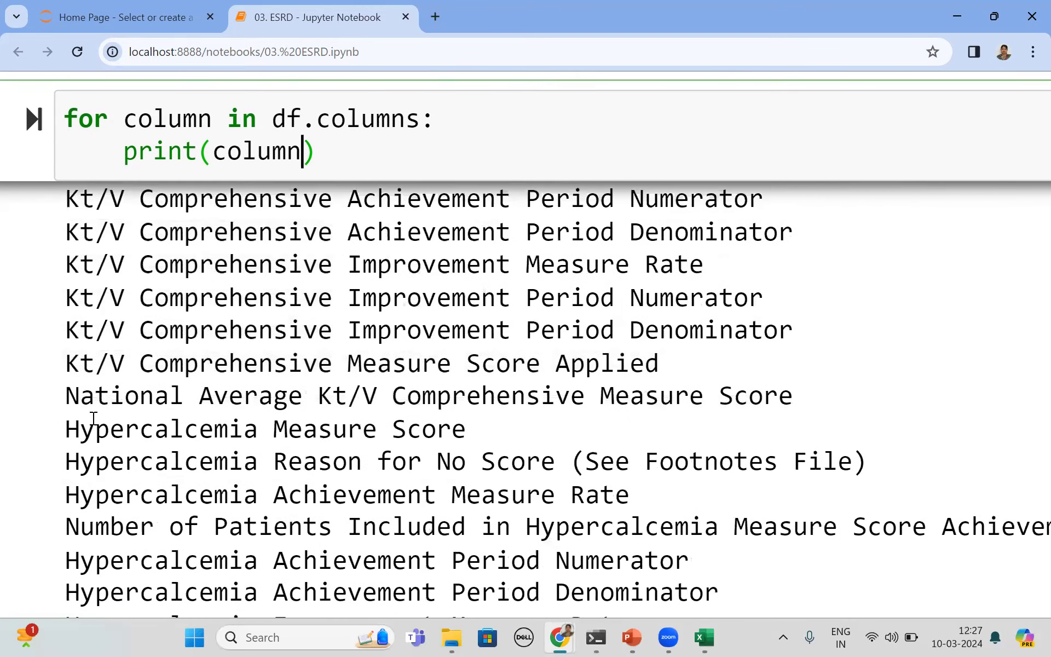
scroll(95, 417, "up", 2)
scroll(94, 419, "up", 5)
scroll(94, 419, "up", 5)
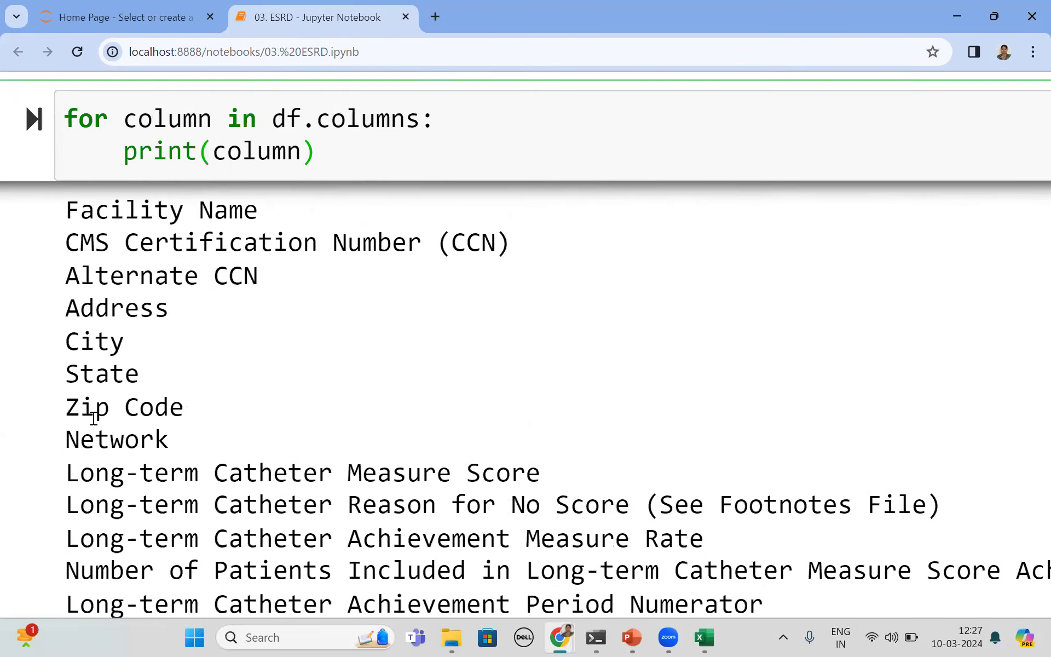
scroll(94, 420, "up", 3)
scroll(94, 419, "down", 1)
scroll(95, 419, "down", 1)
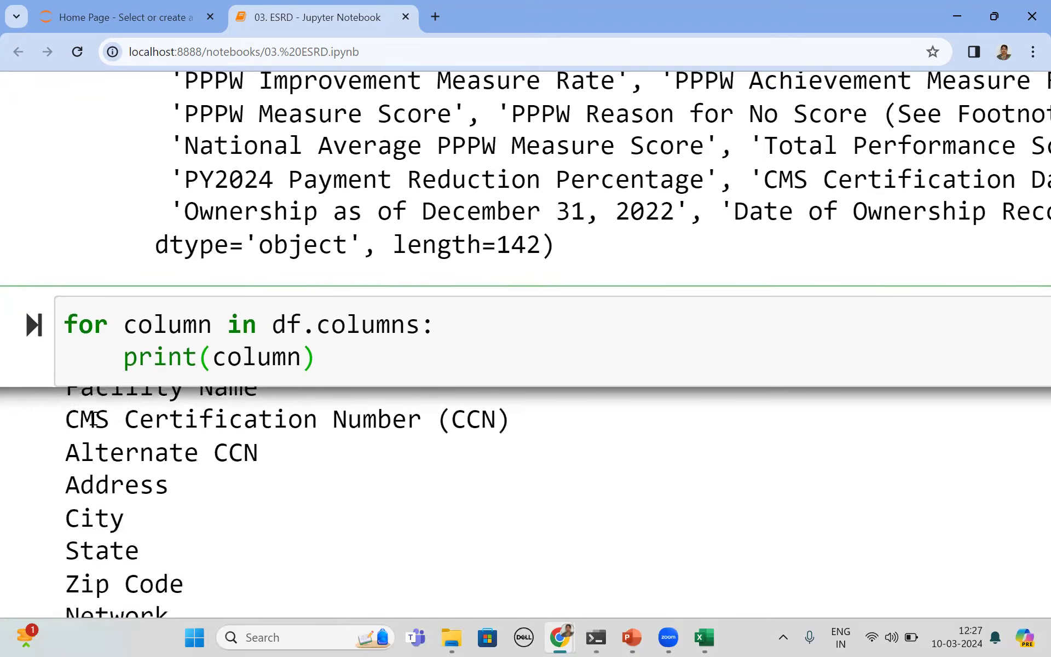
scroll(94, 420, "down", 1)
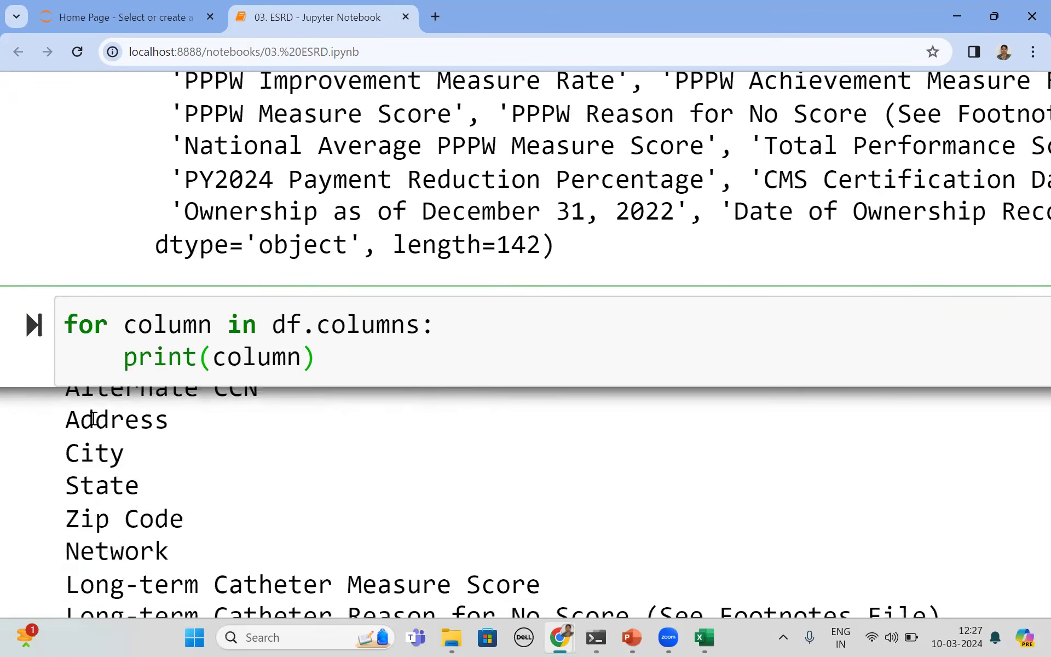
scroll(94, 420, "down", 3)
scroll(94, 419, "down", 3)
scroll(94, 420, "down", 3)
scroll(94, 419, "down", 5)
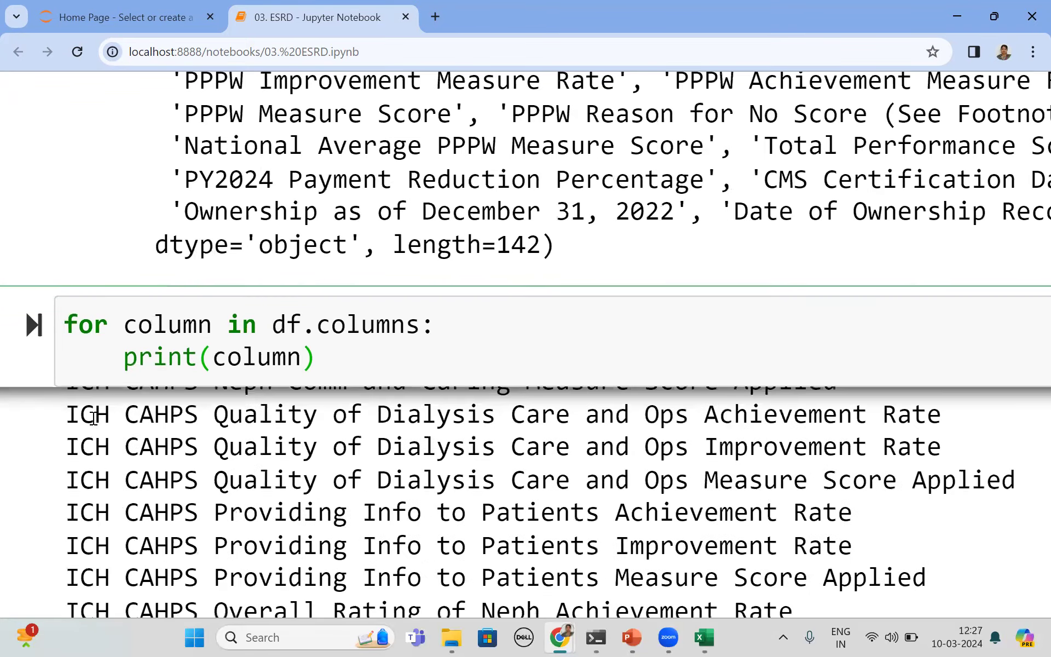
scroll(94, 419, "down", 5)
scroll(93, 419, "down", 5)
scroll(94, 418, "down", 5)
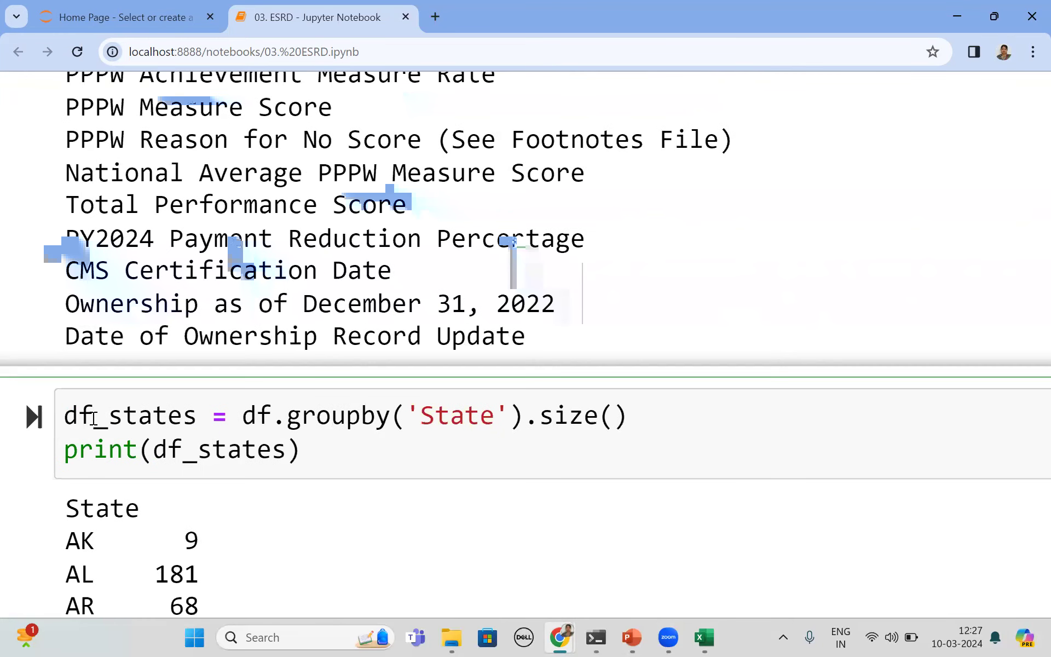
Highlight the df_states variable name in the State groupby cell
left_click(66, 416)
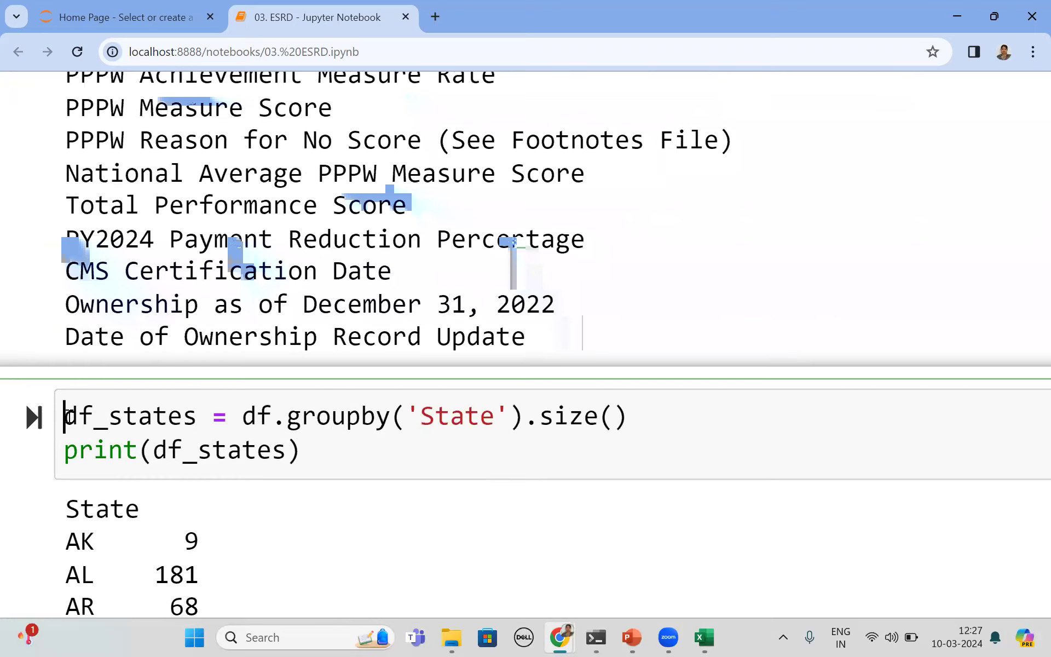
key("shift+Right")
key("shift+Right")
key("shift+Right")
key("shift+Right")
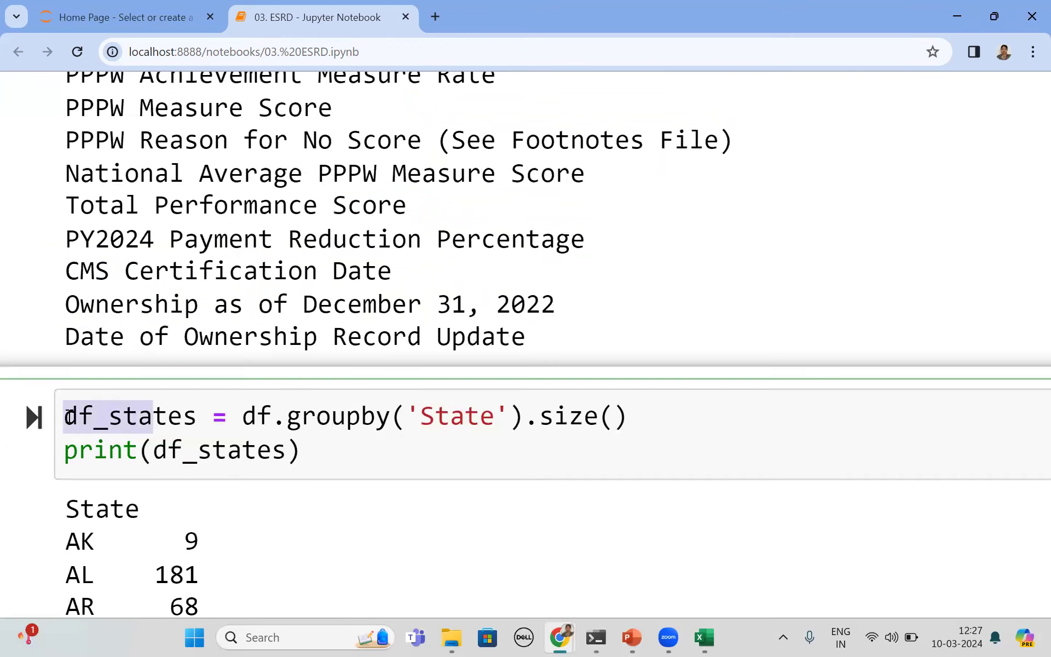
key("shift+Right")
key("shift+Right")
key("shift+Right")
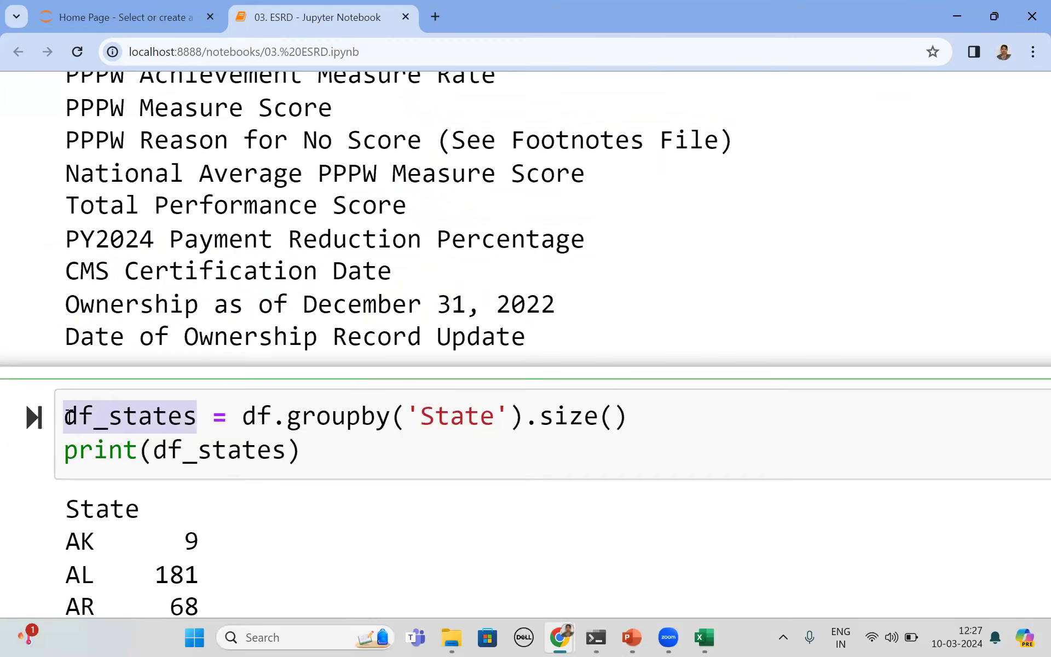
Highlight df.groupby('State'), then leave the cell to review the per-State counts
left_click(244, 416)
key("shift+Right")
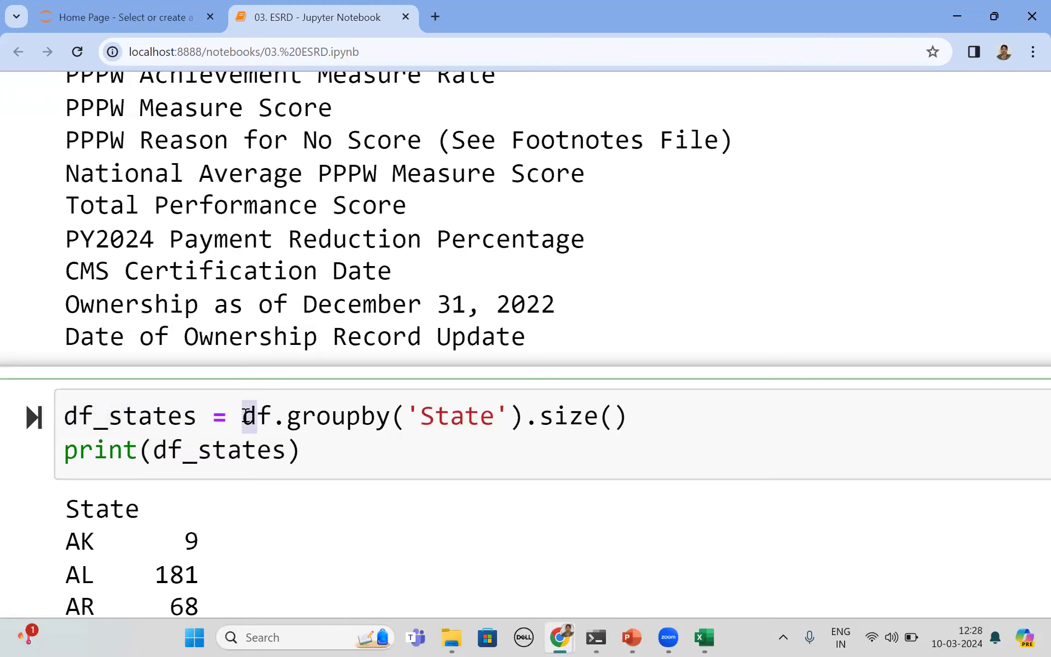
key("shift+Right")
key("shift+Right")
key("shift+Right")
key("shift+Right")
key("shift+Right")
key("shift+Right")
key("shift+Right")
key("shift+Right")
key("shift+Right")
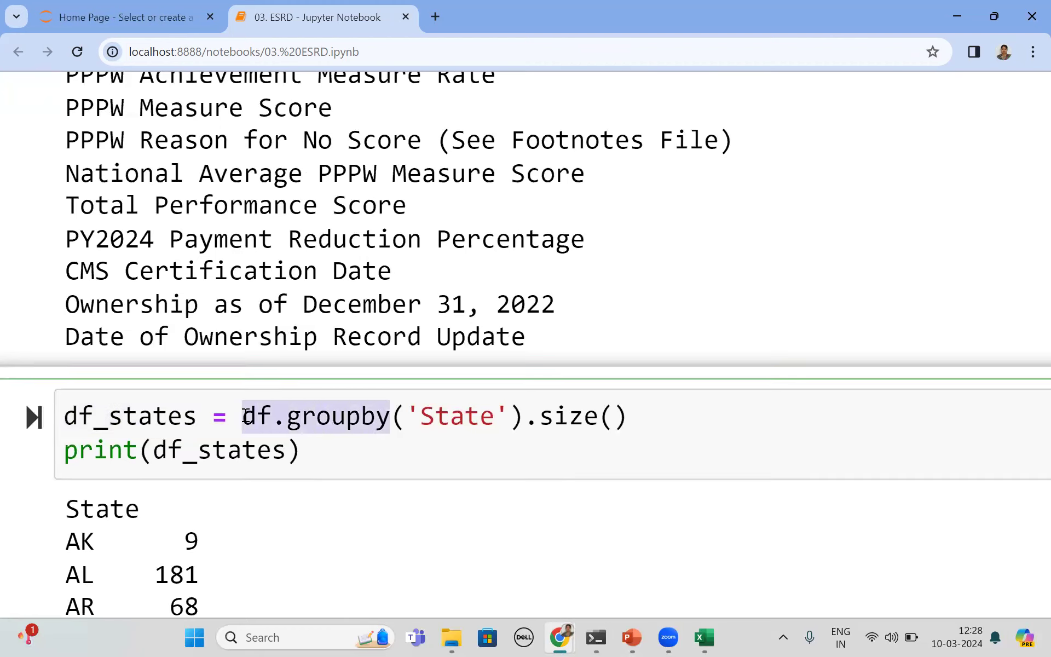
key("shift+Right")
key("shift+Right")
key("shift+Right")
key("shift+Right")
key("shift+Right")
key("shift+Right")
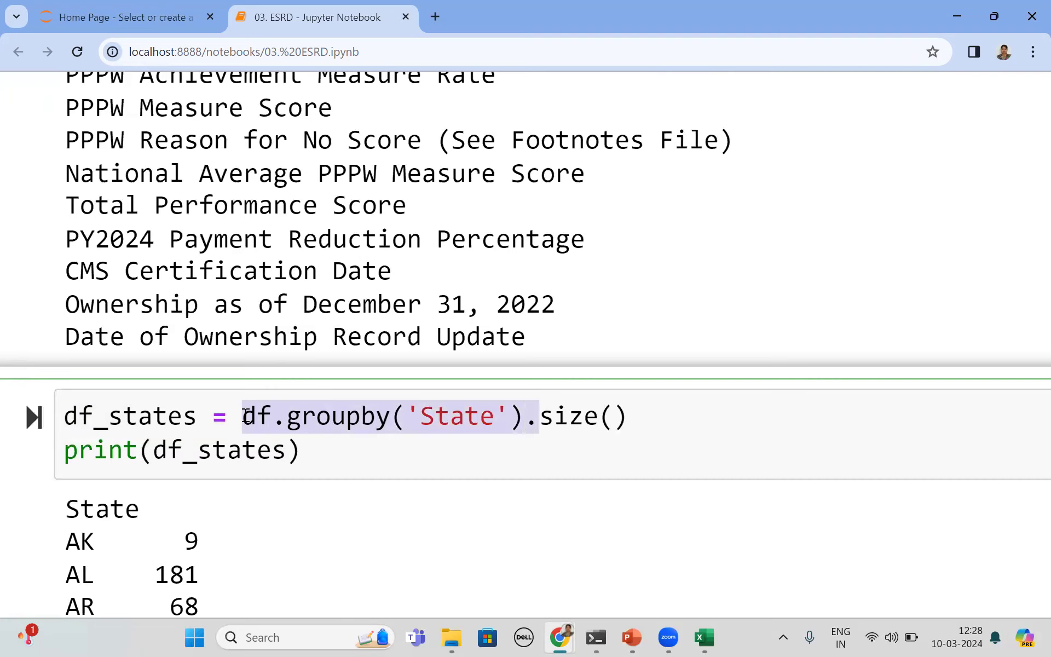
left_click(89, 545)
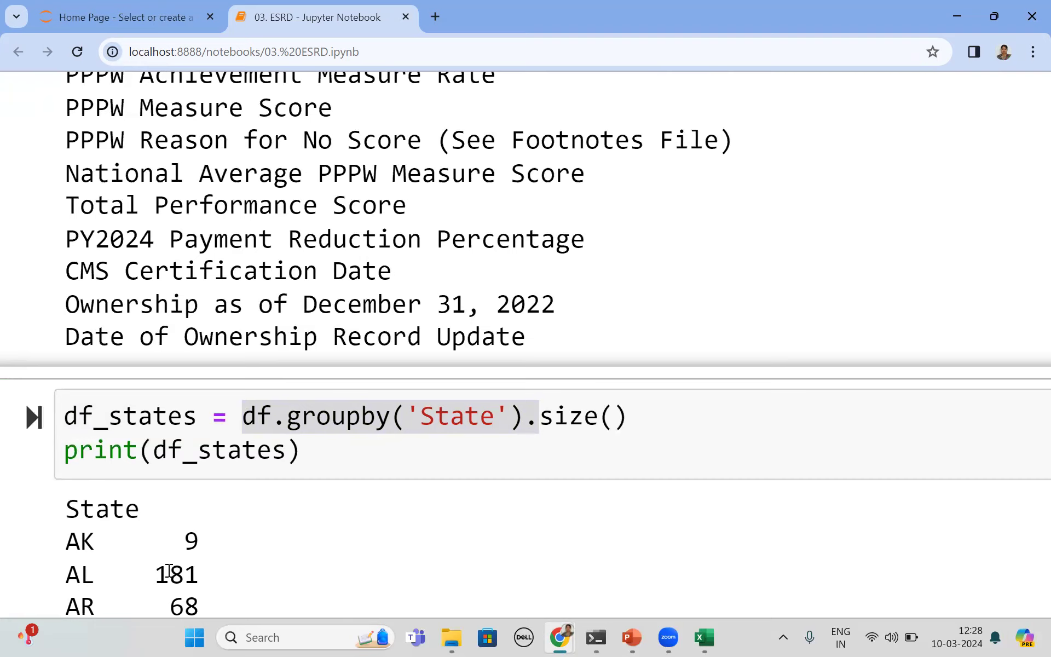
scroll(171, 573, "down", 3)
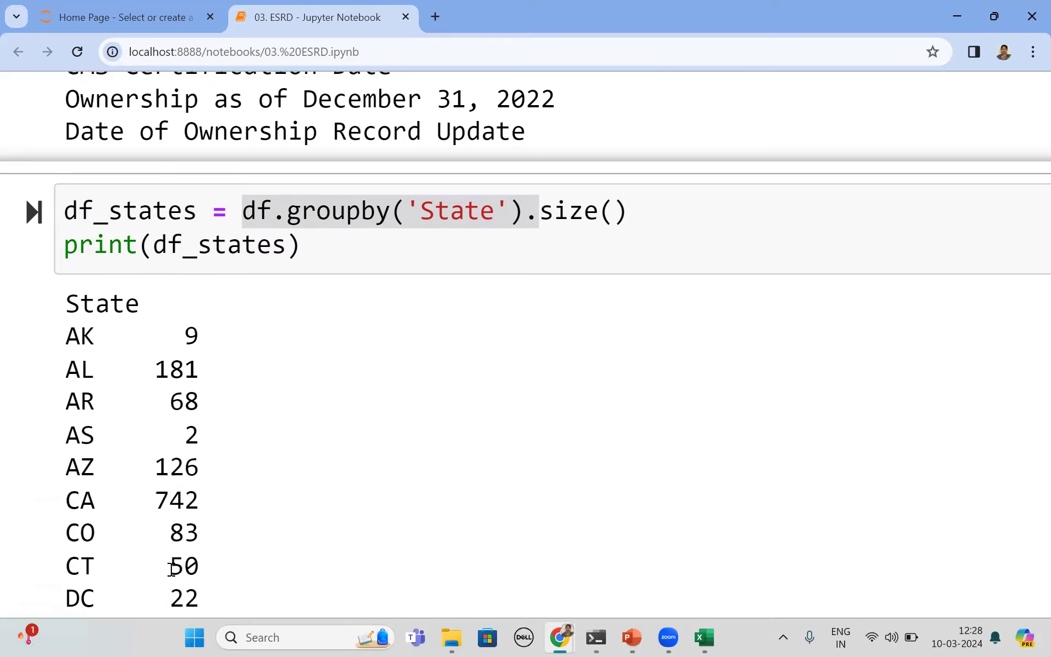
scroll(172, 569, "down", 2)
scroll(170, 570, "down", 1)
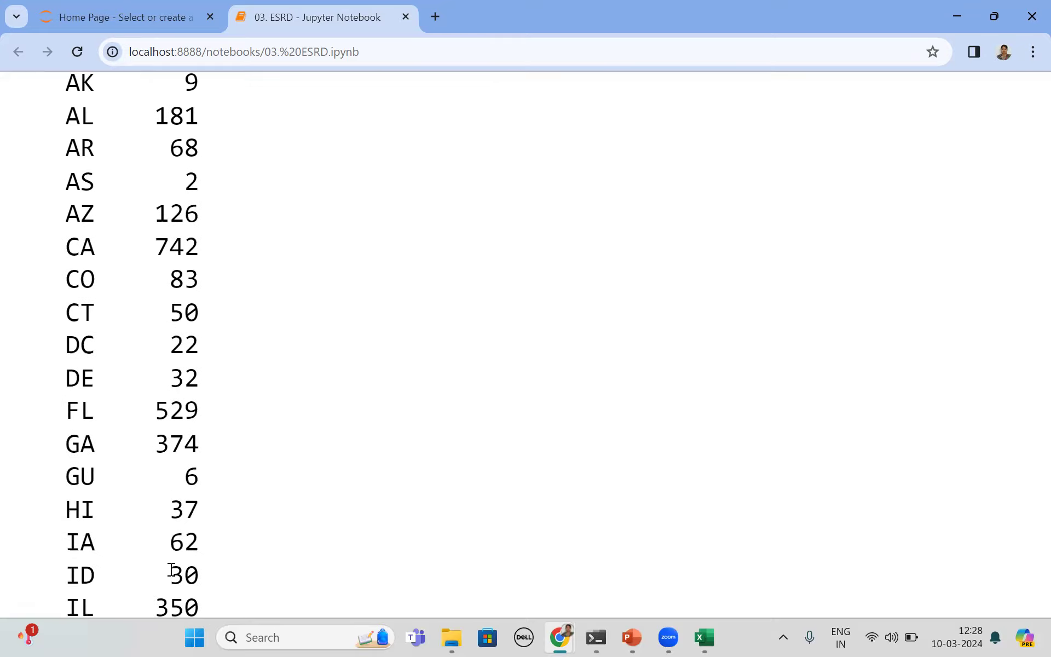
scroll(172, 569, "down", 1)
scroll(171, 569, "down", 2)
scroll(169, 569, "down", 1)
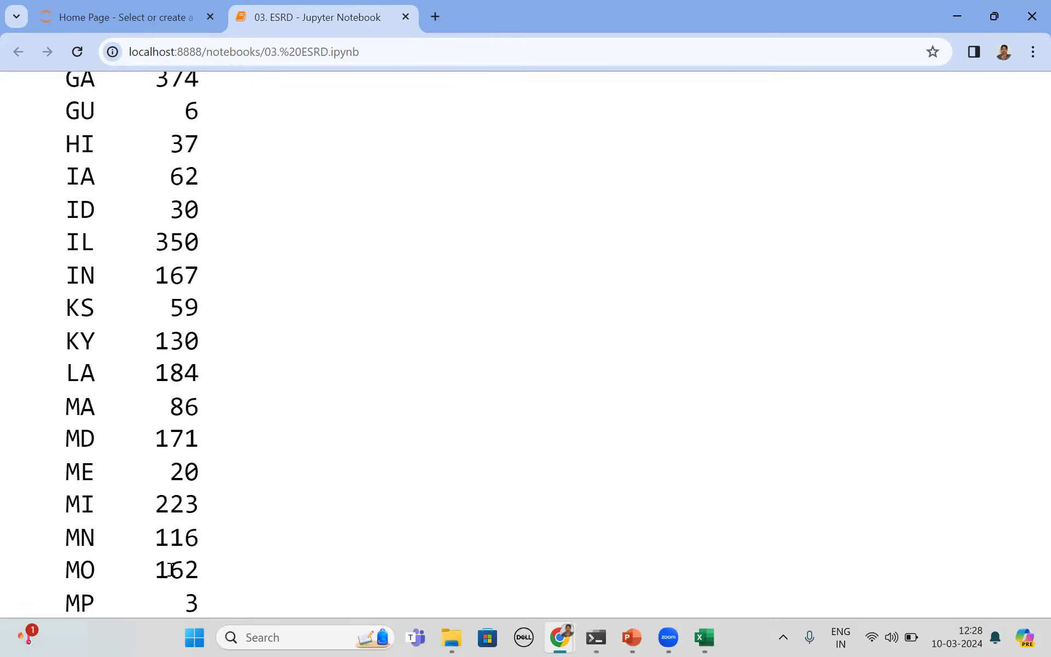
scroll(169, 569, "down", 1)
scroll(169, 571, "down", 2)
scroll(171, 575, "down", 1)
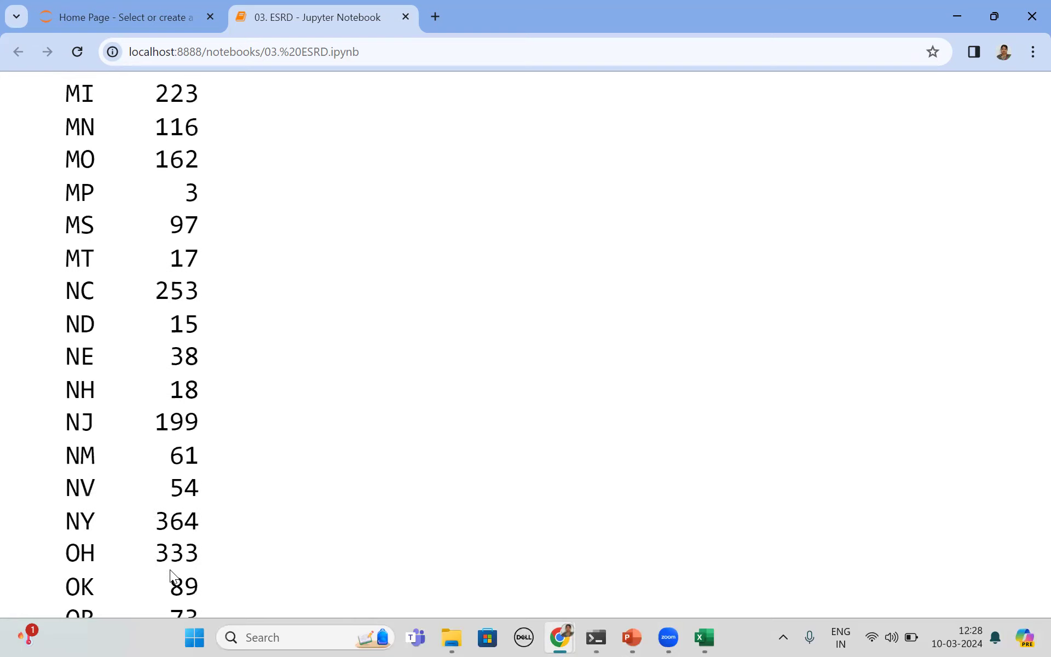
scroll(169, 569, "up", 1)
scroll(170, 570, "up", 2)
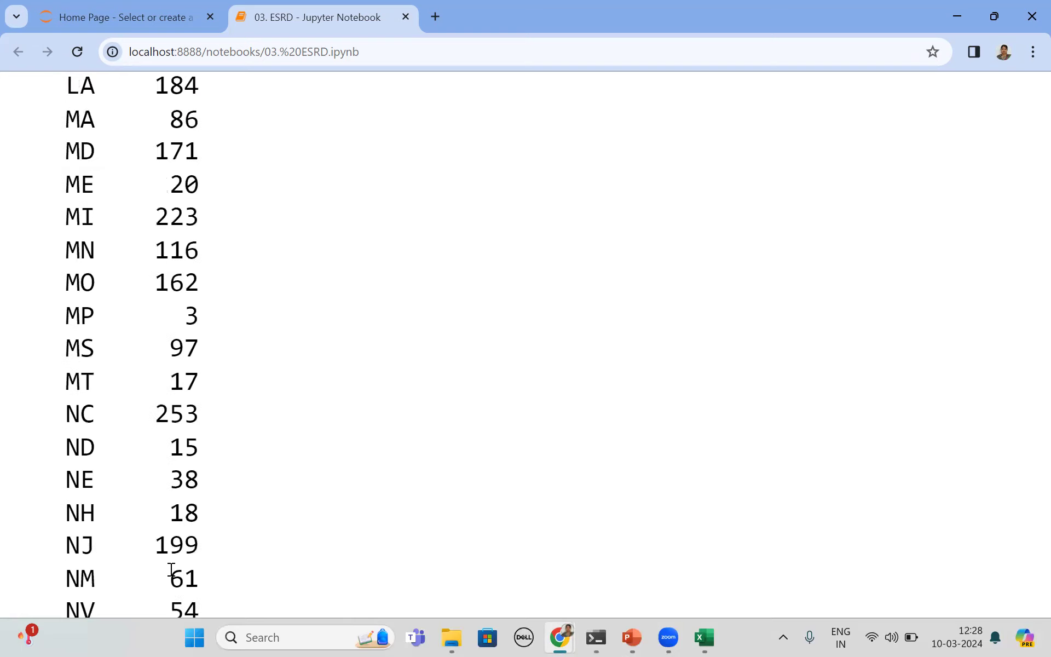
scroll(170, 569, "up", 3)
scroll(171, 569, "up", 3)
scroll(171, 569, "up", 3)
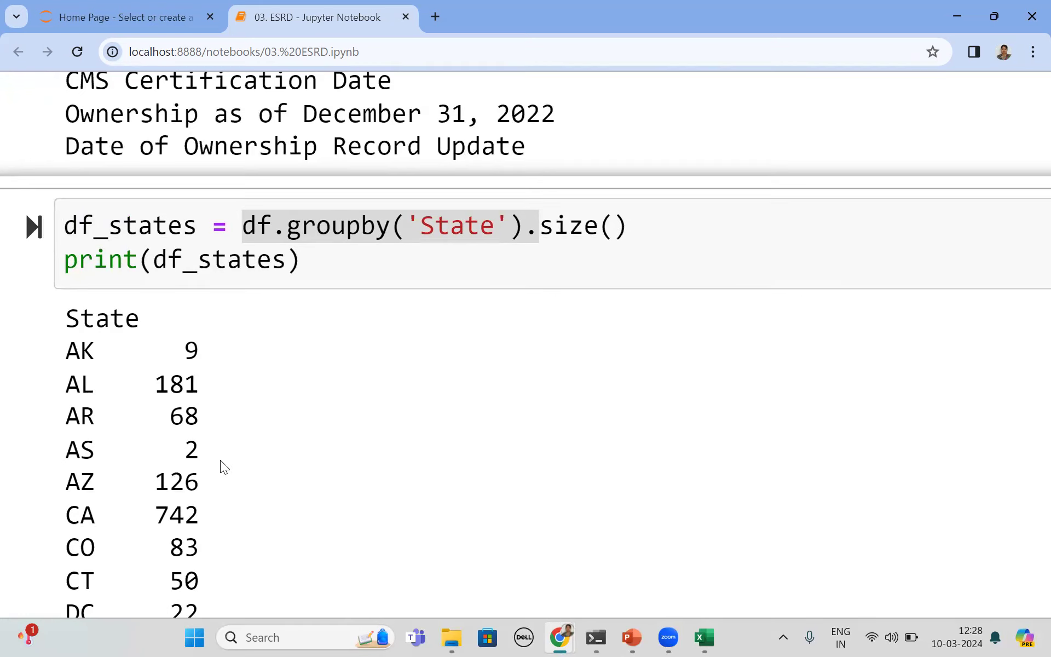
scroll(220, 466, "down", 4)
scroll(220, 467, "down", 7)
scroll(220, 467, "down", 9)
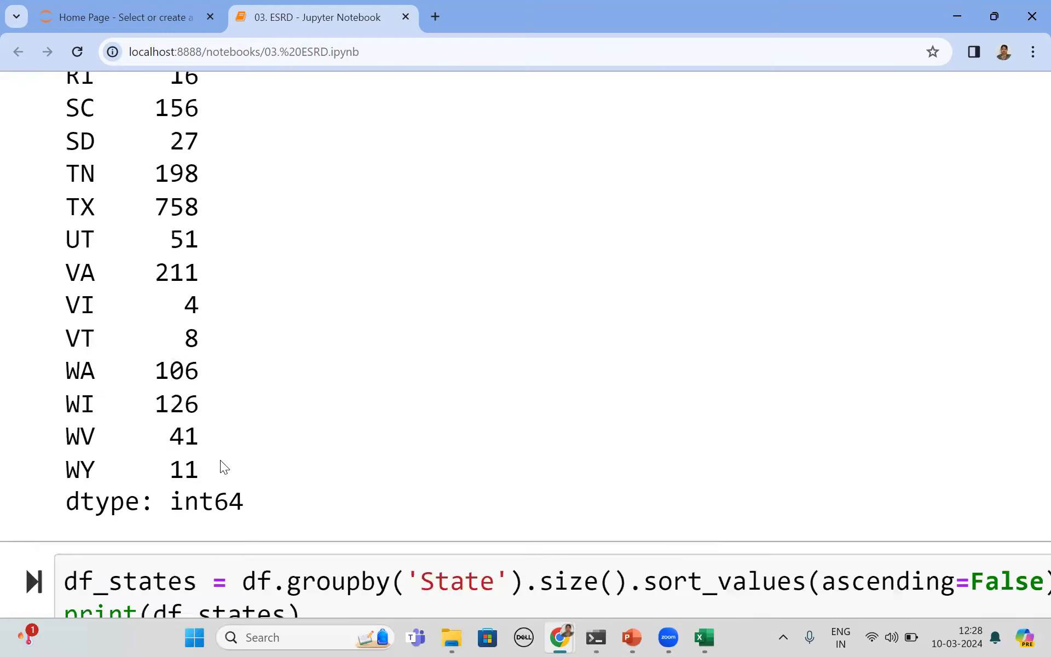
scroll(221, 466, "down", 4)
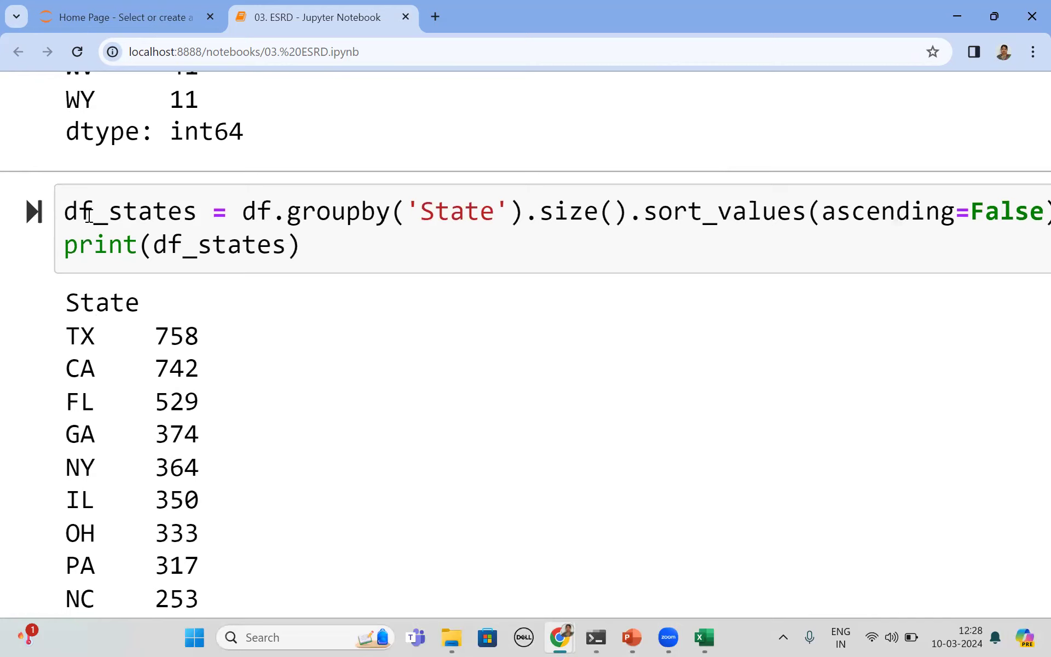
left_click(66, 212)
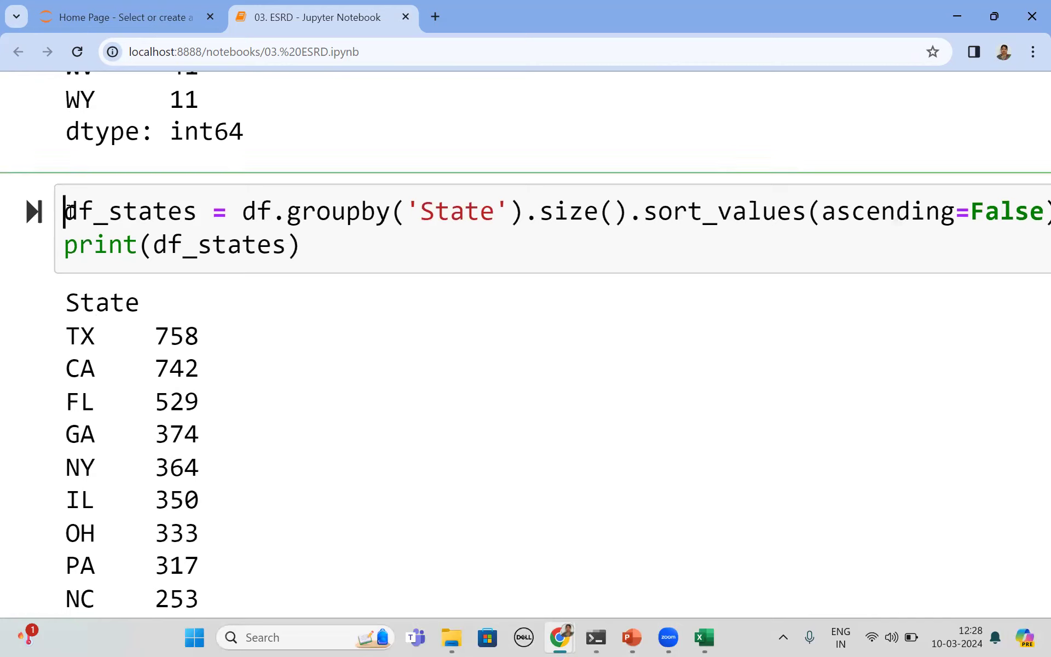
key("shift+Right")
key("shift+Right")
key("shift+Right")
key("shift+Right")
key("shift+Right")
key("shift+Right")
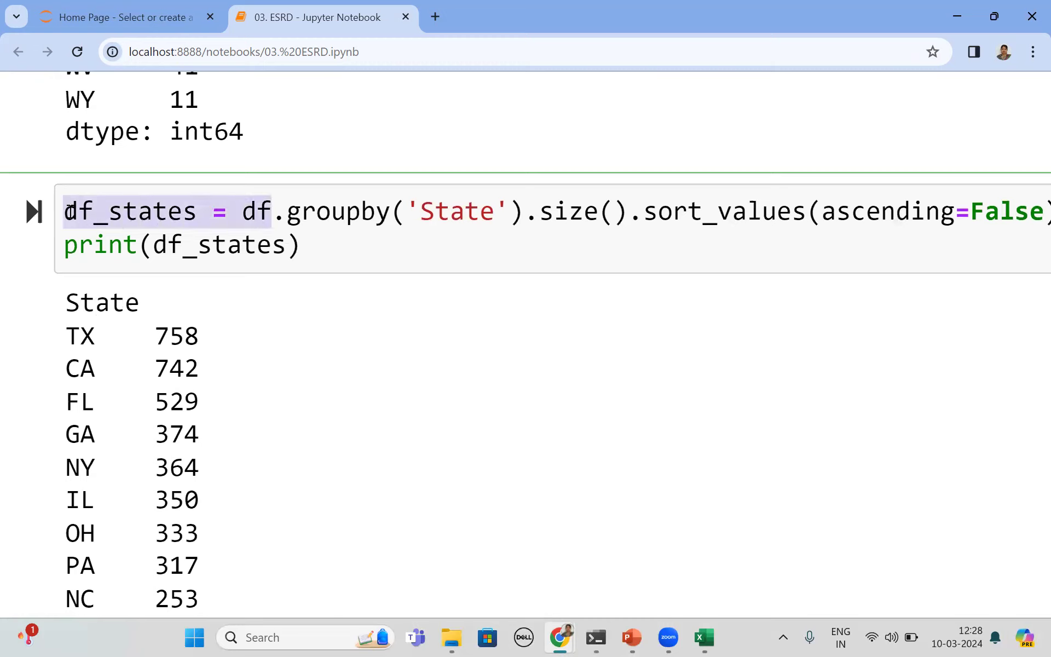
key("Right")
key("shift+Right")
key("shift+Right")
key("shift+Right")
key("shift+Right")
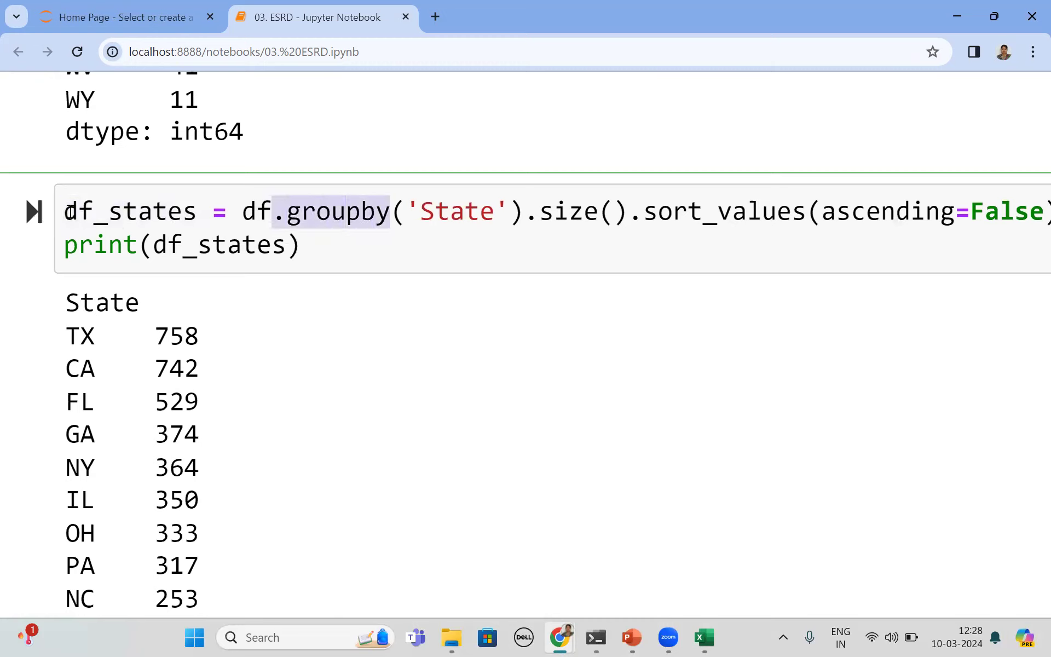
key("shift+Right")
key("shift+Right")
key("shift+Right")
key("shift+Right")
key("shift+Right")
key("shift+Right")
key("shift+Right")
key("shift+Right")
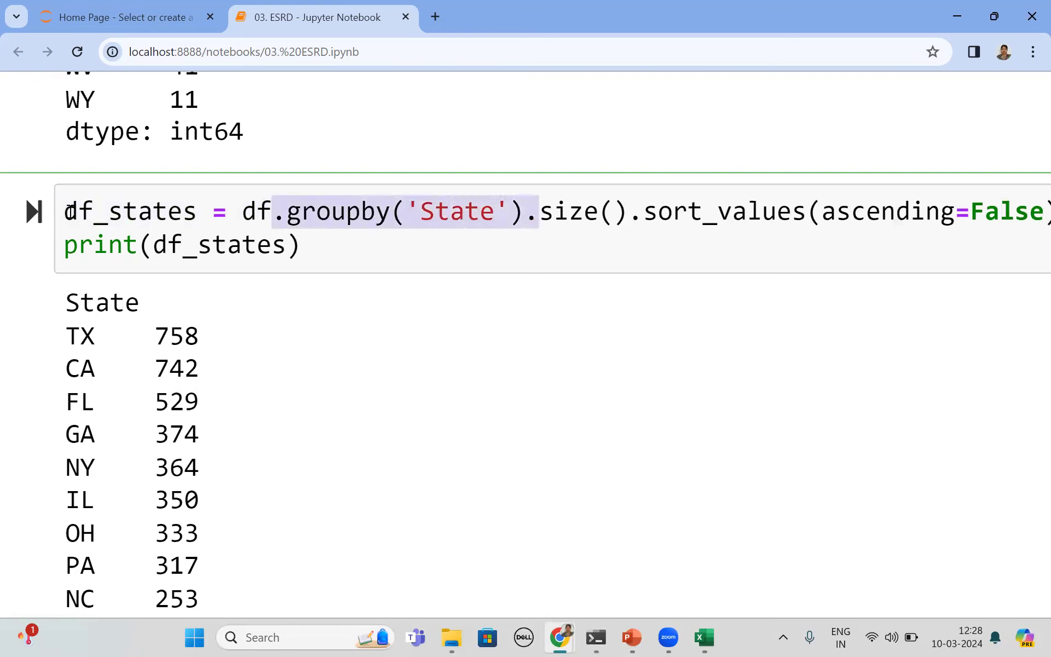
key("shift+Right")
key("shift+Right")
key("shift+Right")
key("shift+Right")
key("shift+Right")
key("shift+Right")
key("shift+Right")
key("shift+Right")
key("shift+Right")
key("shift+Right")
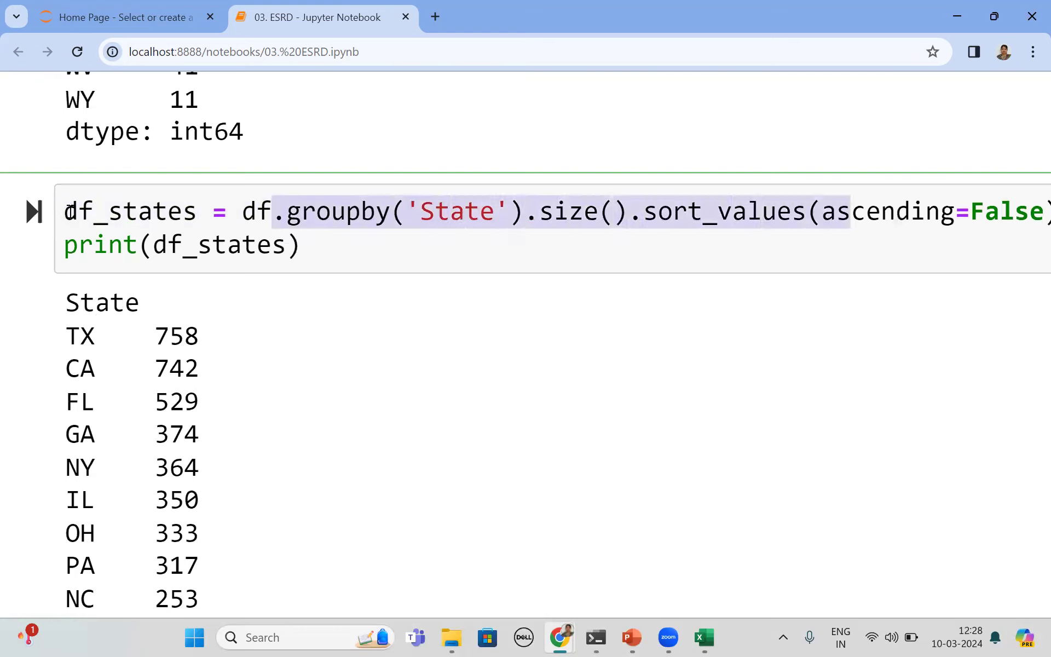
key("shift+Right")
key("shift+Right")
key("shift+Right")
key("shift+Right")
key("shift+Right")
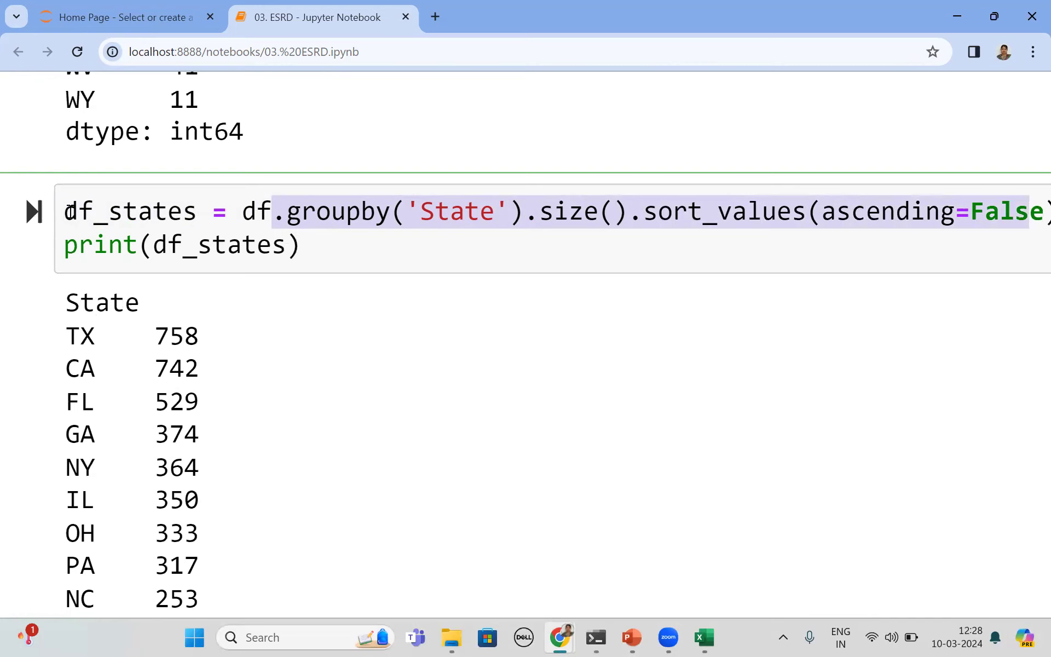
key("shift+Right")
key("shift+Right")
key("shift+Right")
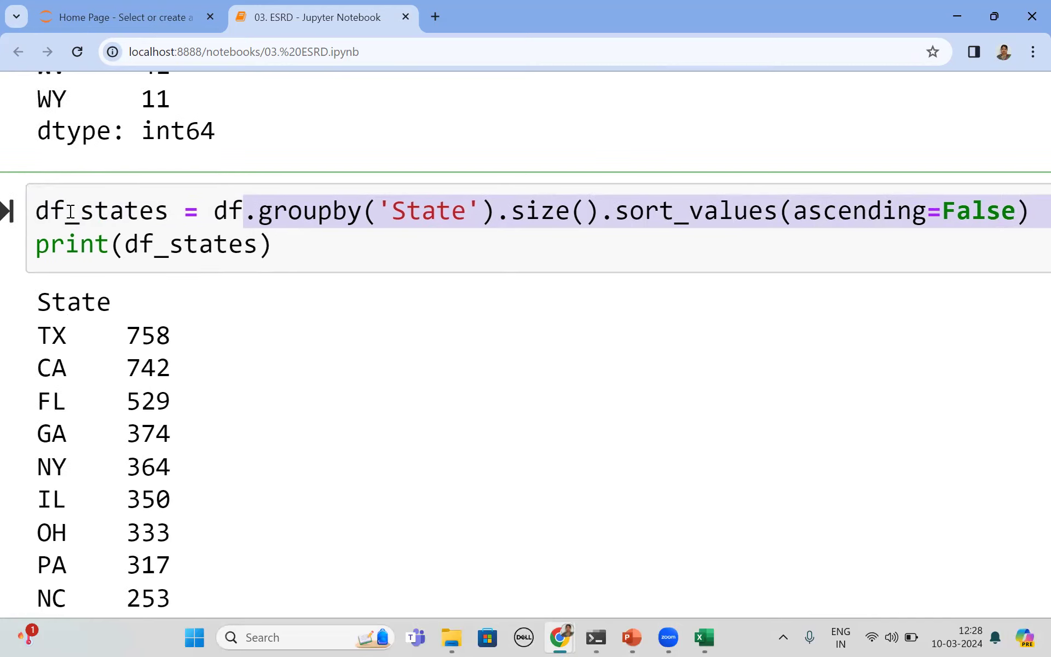
left_click(34, 244)
key("shift+End")
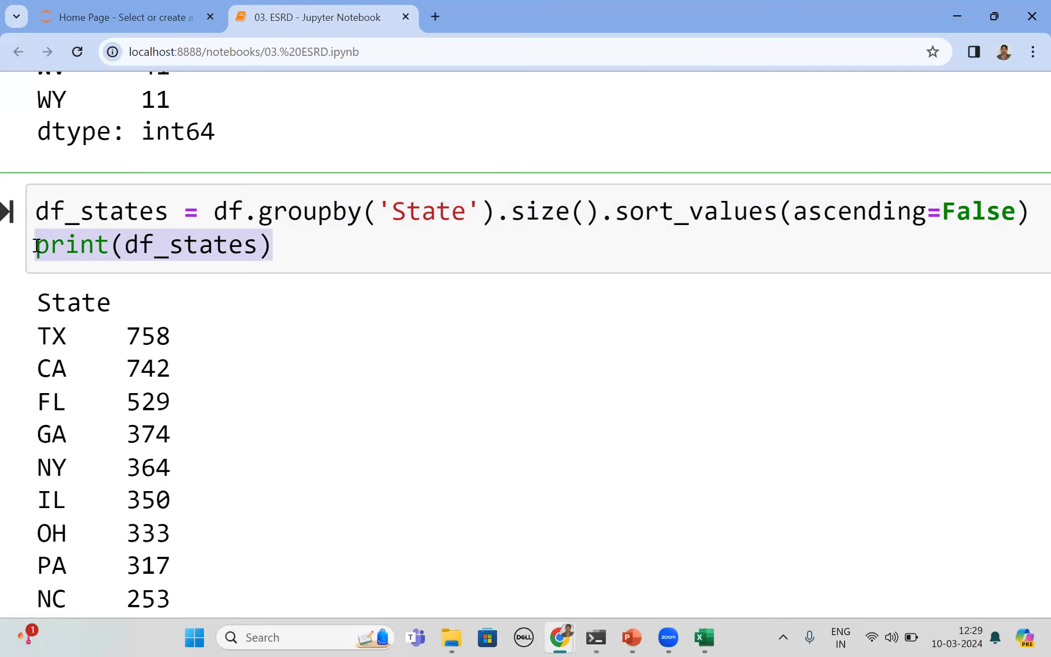
scroll(35, 247, "left", 1)
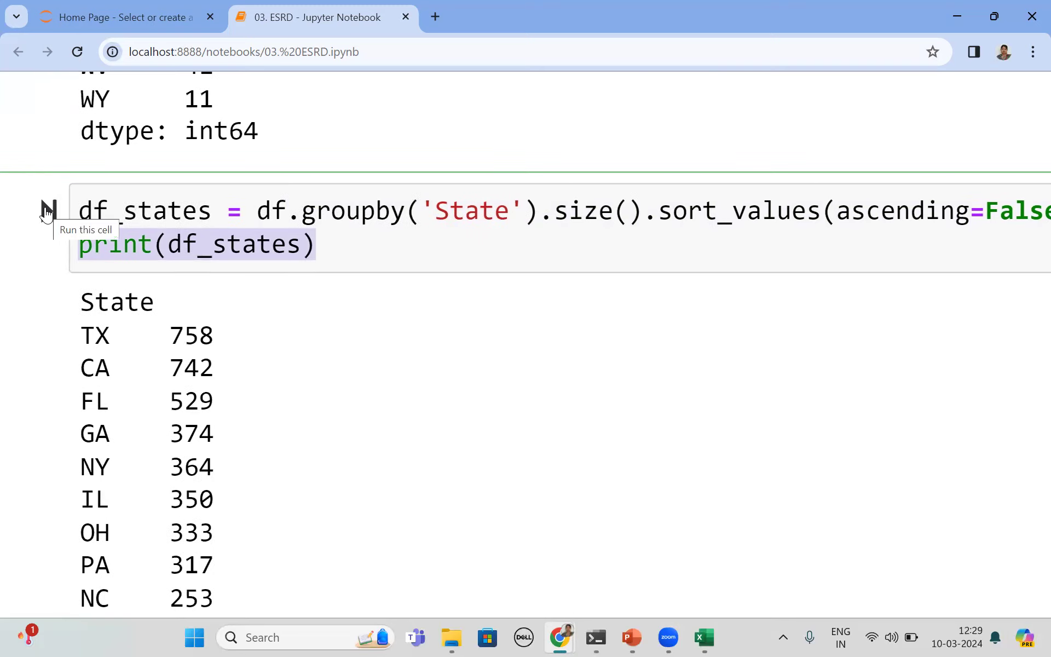
scroll(196, 348, "down", 2)
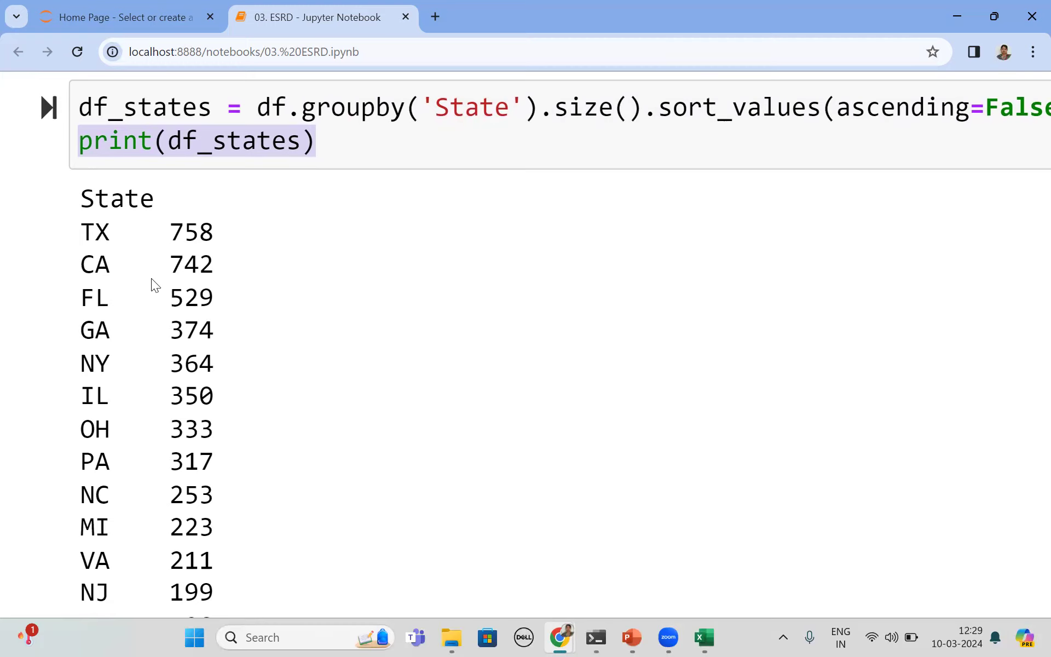
scroll(151, 278, "down", 1)
scroll(151, 278, "down", 2)
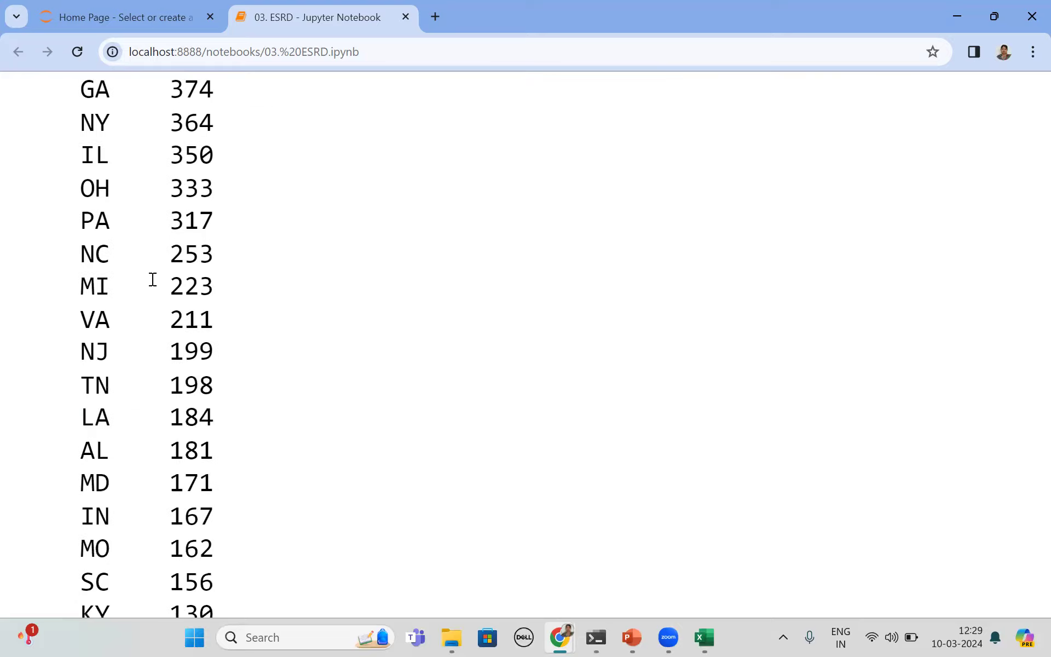
scroll(151, 278, "down", 3)
scroll(152, 279, "down", 4)
scroll(153, 279, "down", 3)
scroll(152, 279, "down", 4)
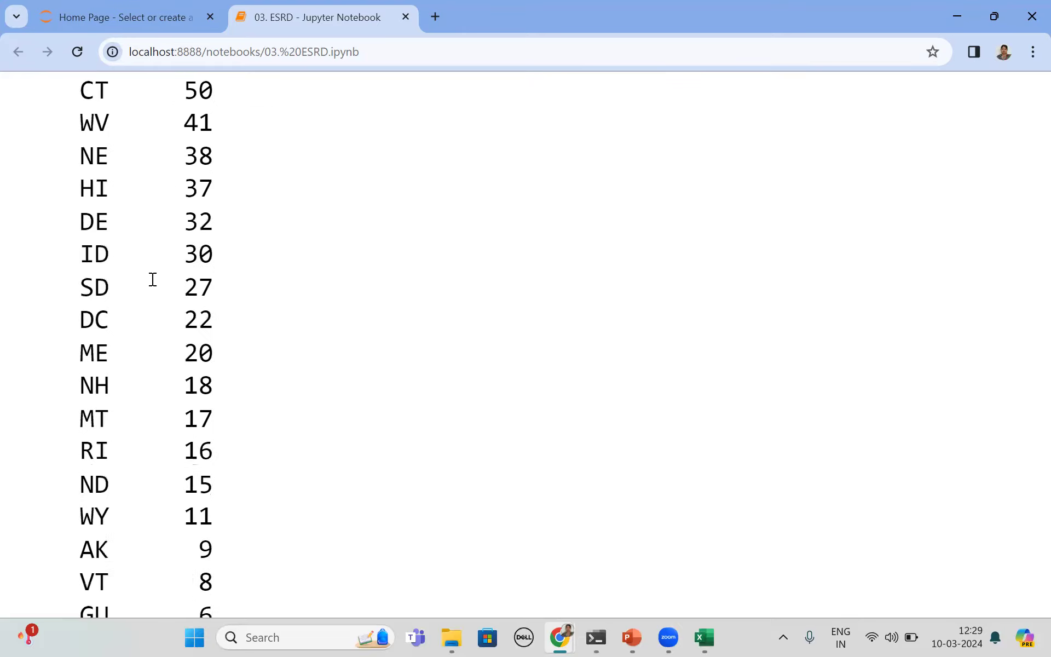
scroll(152, 280, "down", 4)
scroll(152, 280, "down", 1)
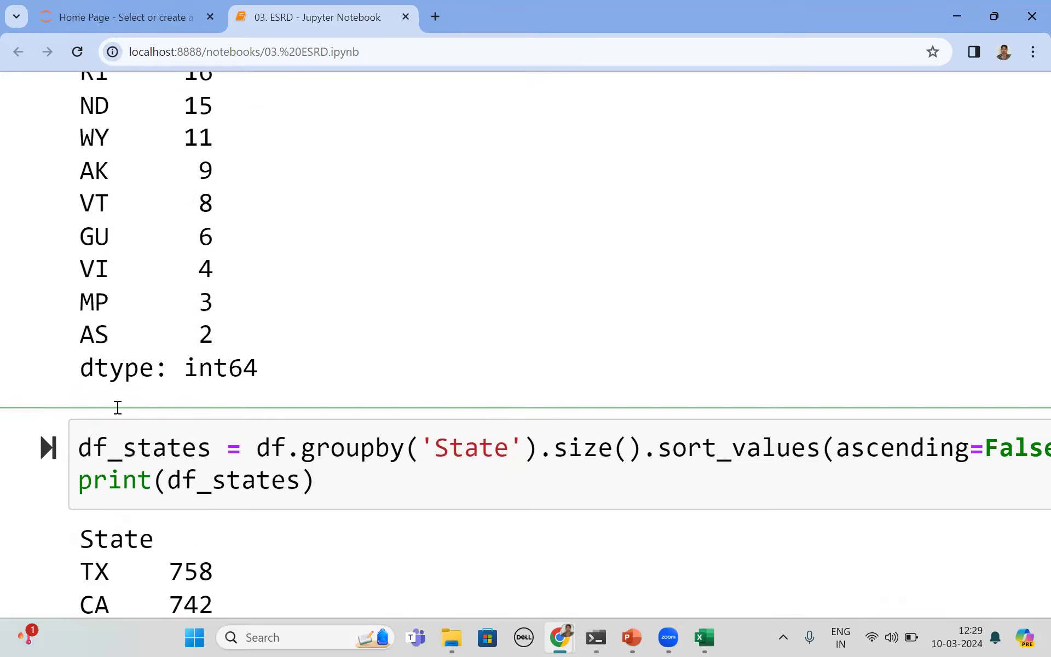
left_click(88, 455)
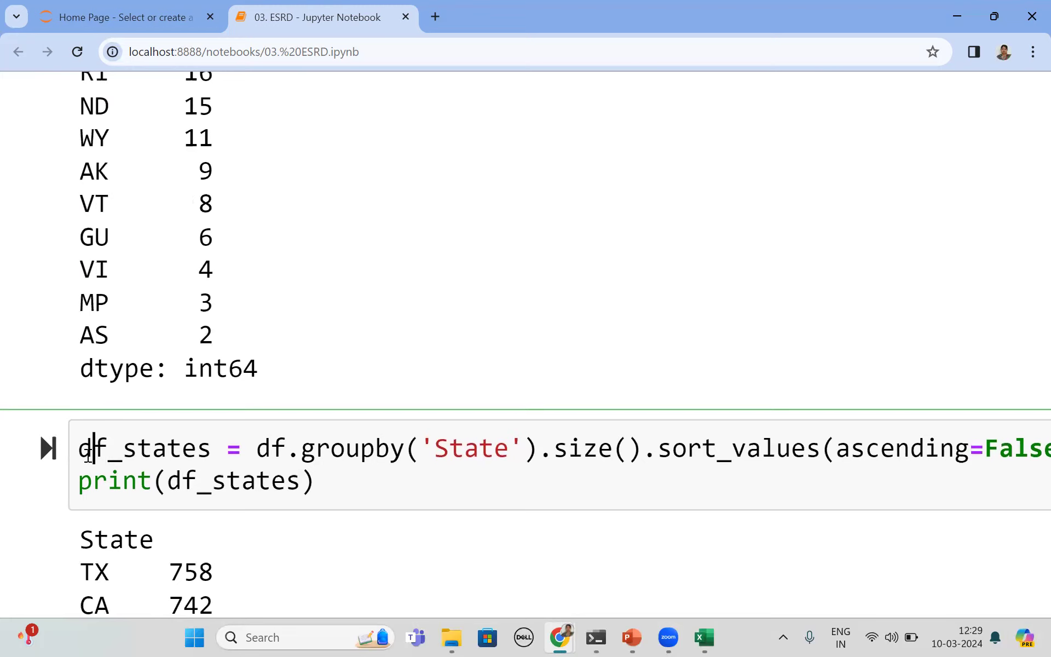
left_click(80, 449)
key("shift+Right")
key("shift+Right")
key("shift+Right")
key("shift+Right")
key("shift+Right")
key("shift+Right")
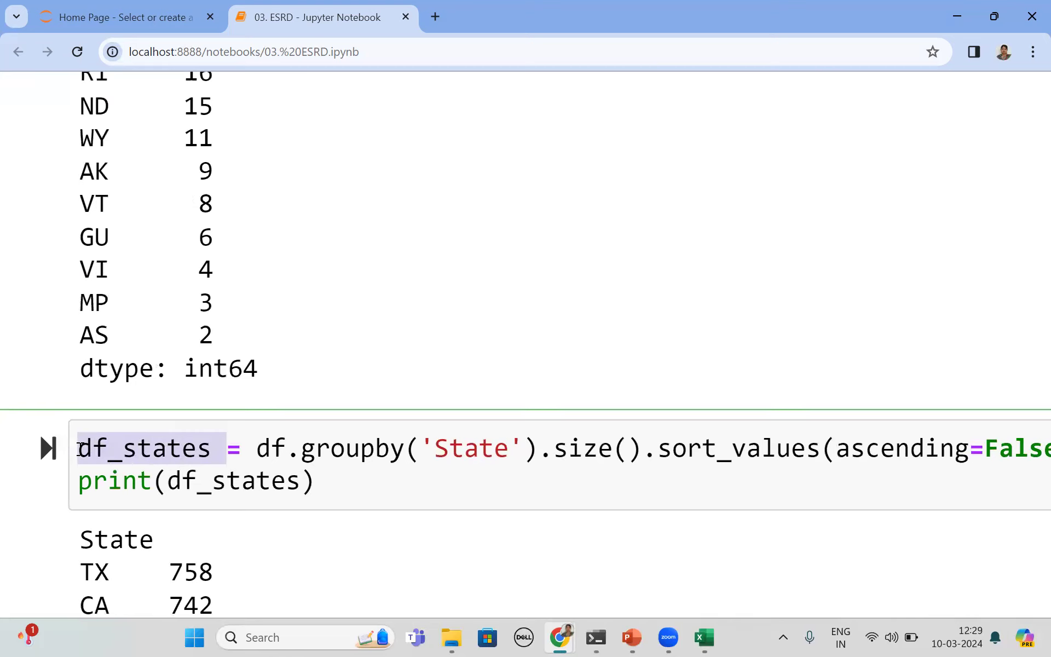
key("shift+Right")
key("shift+Right")
key("shift+Right")
key("shift+Right")
key("shift+Right")
key("shift+Right")
key("shift+Right")
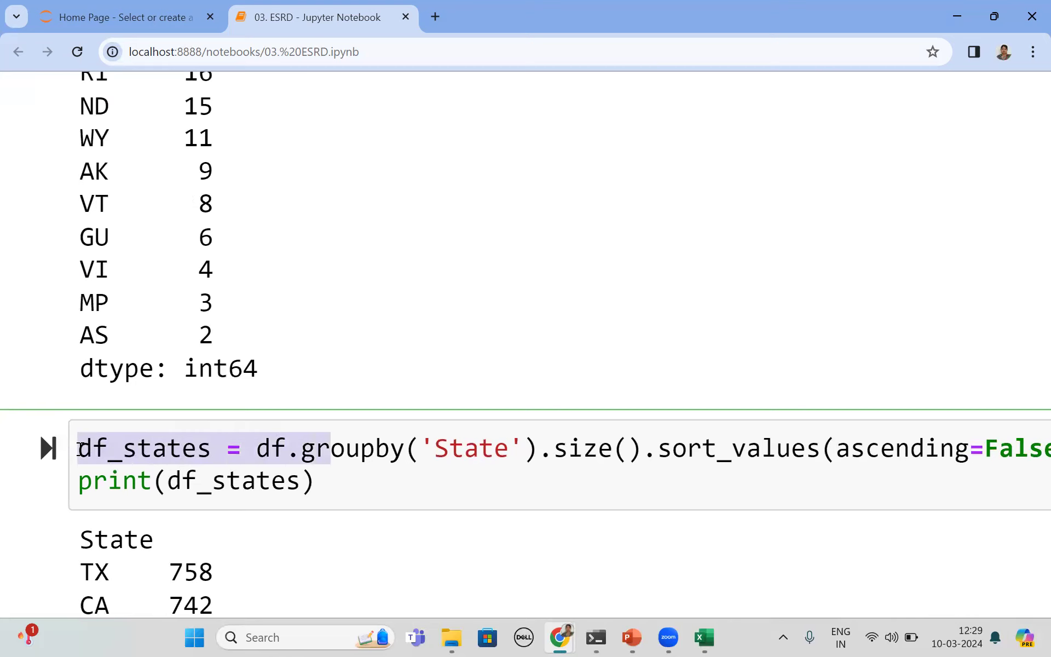
key("shift+Right")
key("shift+Right")
key("shift+Right")
key("shift+Right")
key("shift+Right")
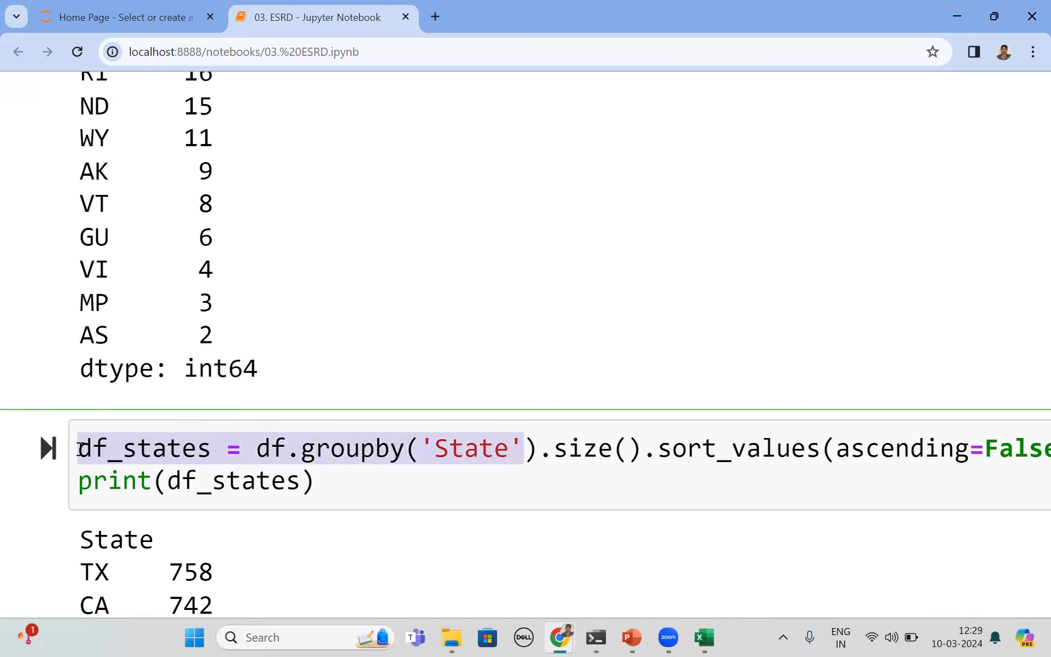
key("shift+Right")
key("shift+Right")
key("shift+Right")
key("shift+Right")
key("shift+Right")
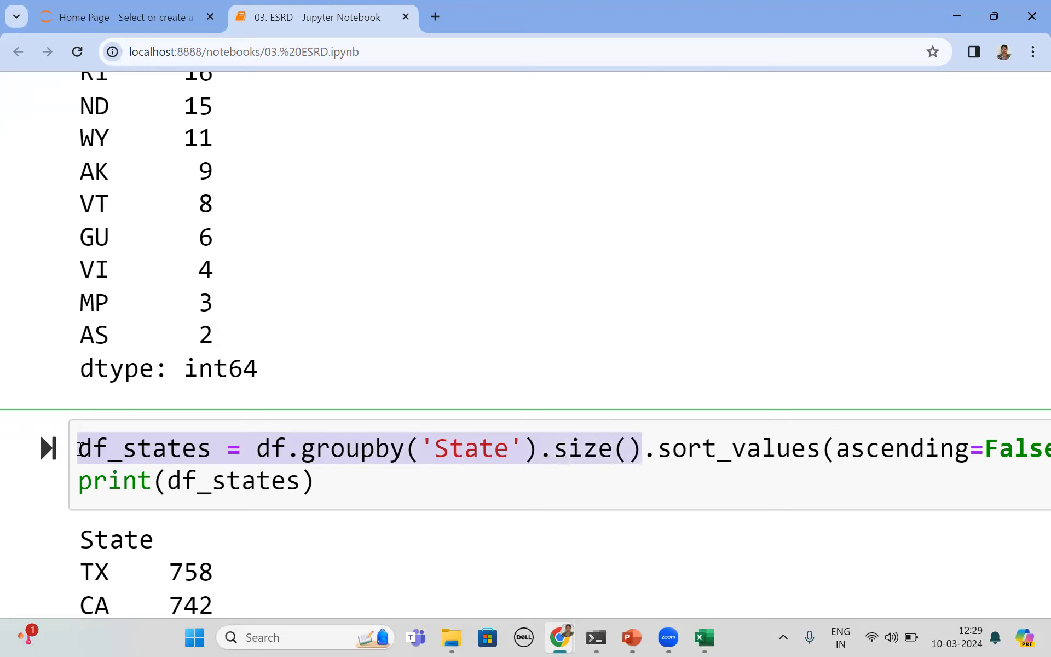
key("shift+Right")
key("shift+Right")
key("shift+Right")
key("shift+Right")
key("shift+Right")
key("shift+Right")
key("shift+Right")
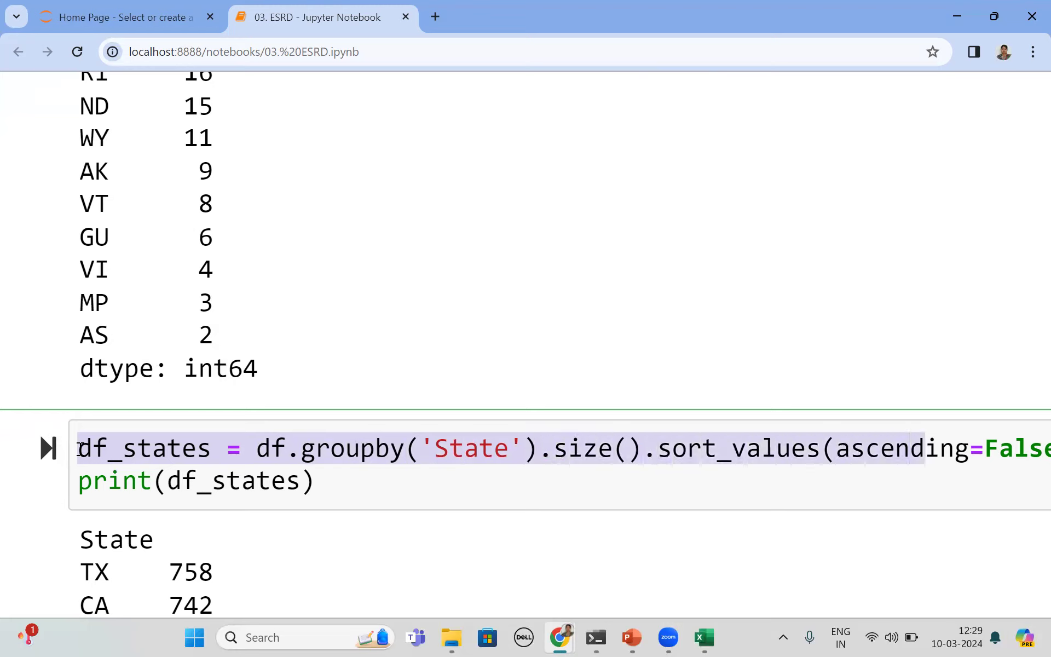
key("shift+Right")
key("shift+Right")
key("shift+Right")
key("shift+Right")
key("shift+Right")
key("shift+Right")
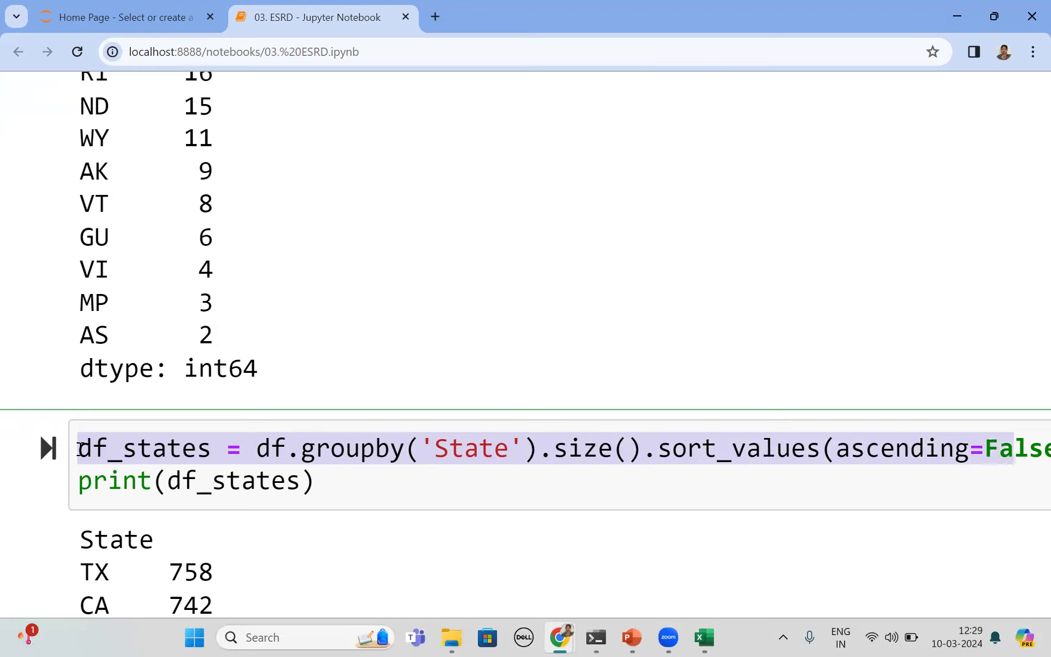
key("shift+Right")
key("shift+Right")
key("shift+Right")
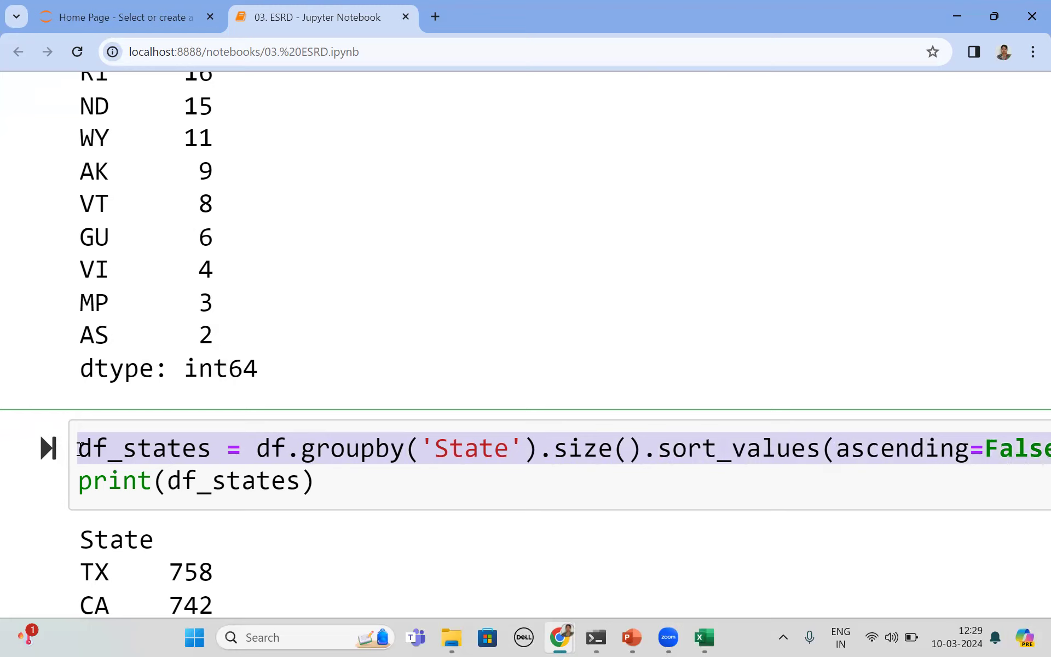